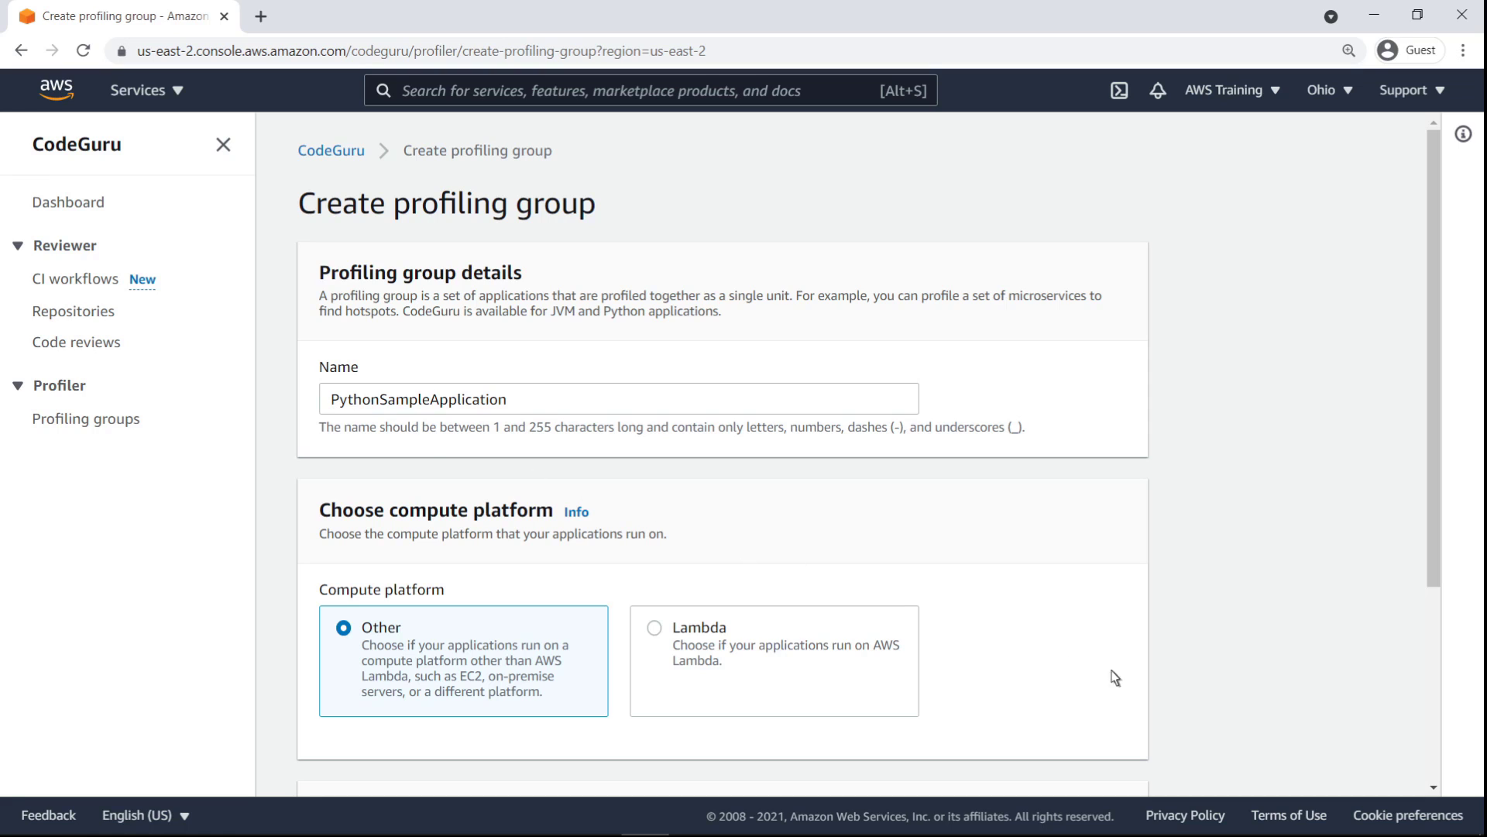
# Create the PythonSampleApplication profiling group with the compute platform set to Other
pyautogui.scroll(-1, 1433, 736)
pyautogui.scroll(-3, 1360, 782)
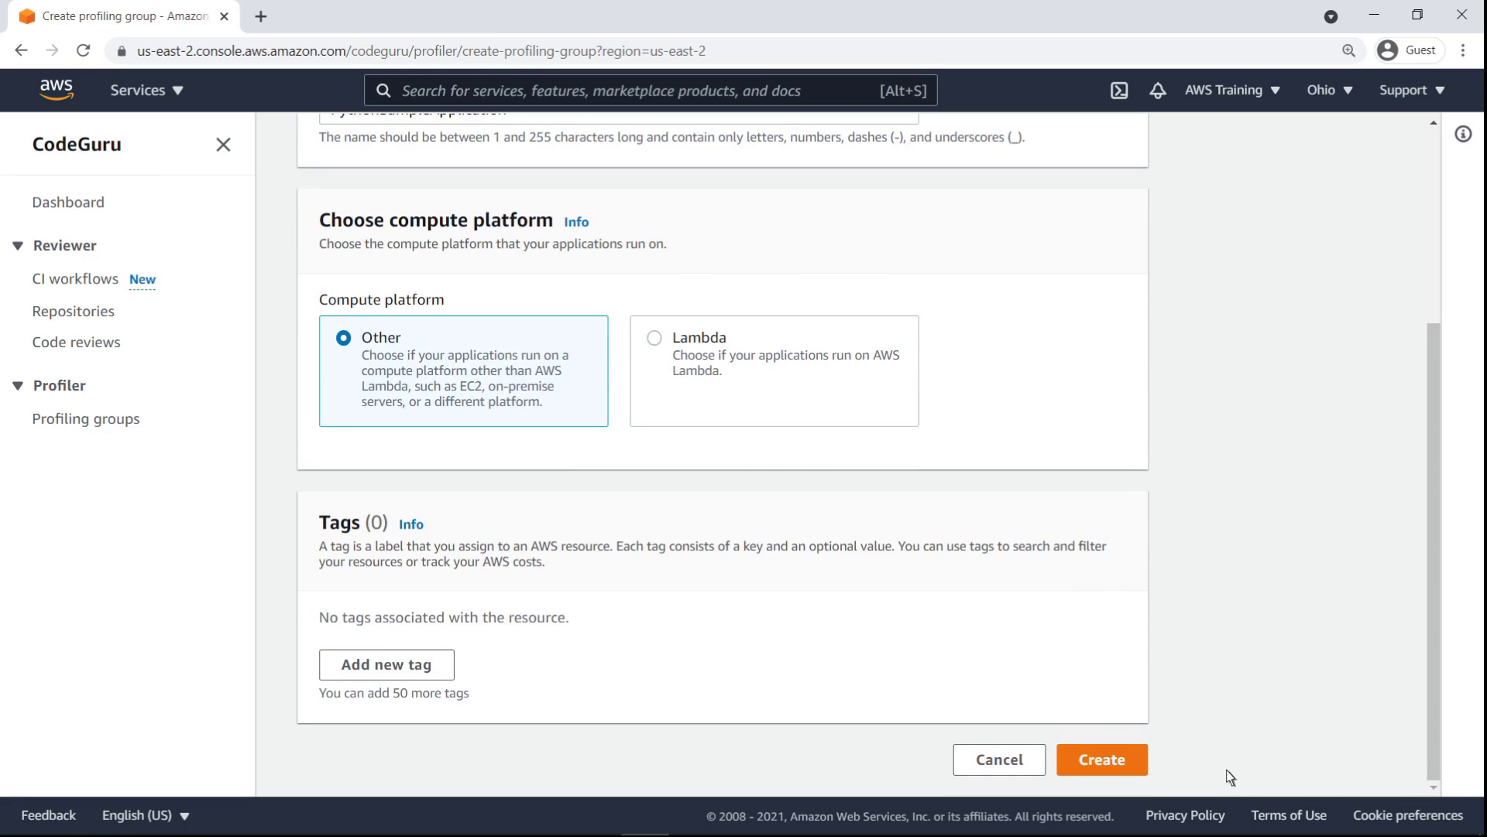
pyautogui.click(1141, 769)
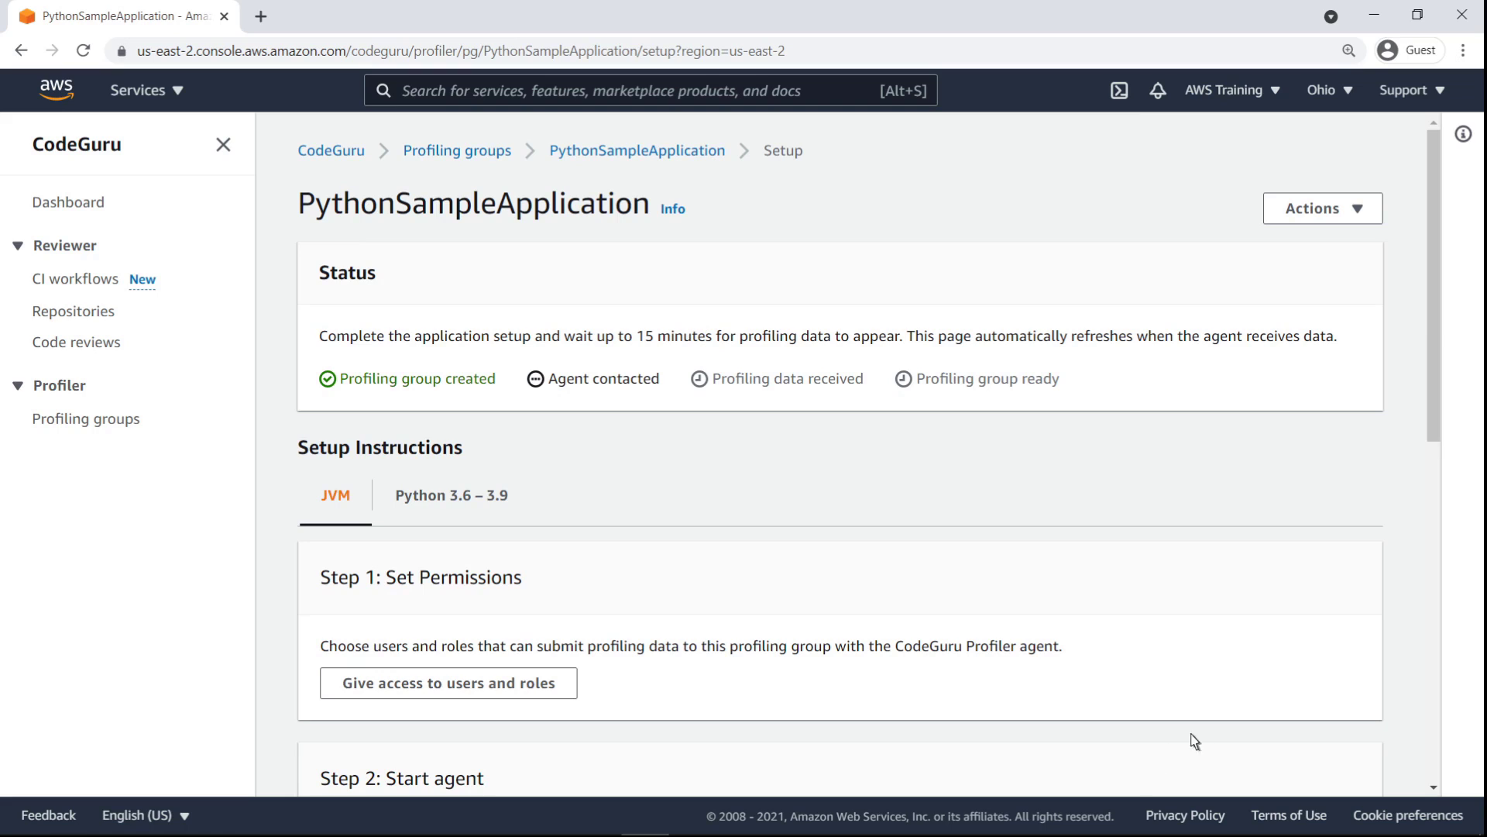
# From the Python 3.6 – 3.9 setup instructions, give the Developer user permission to submit profiling data to PythonSampleApplication
pyautogui.scroll(-4, 1434, 588)
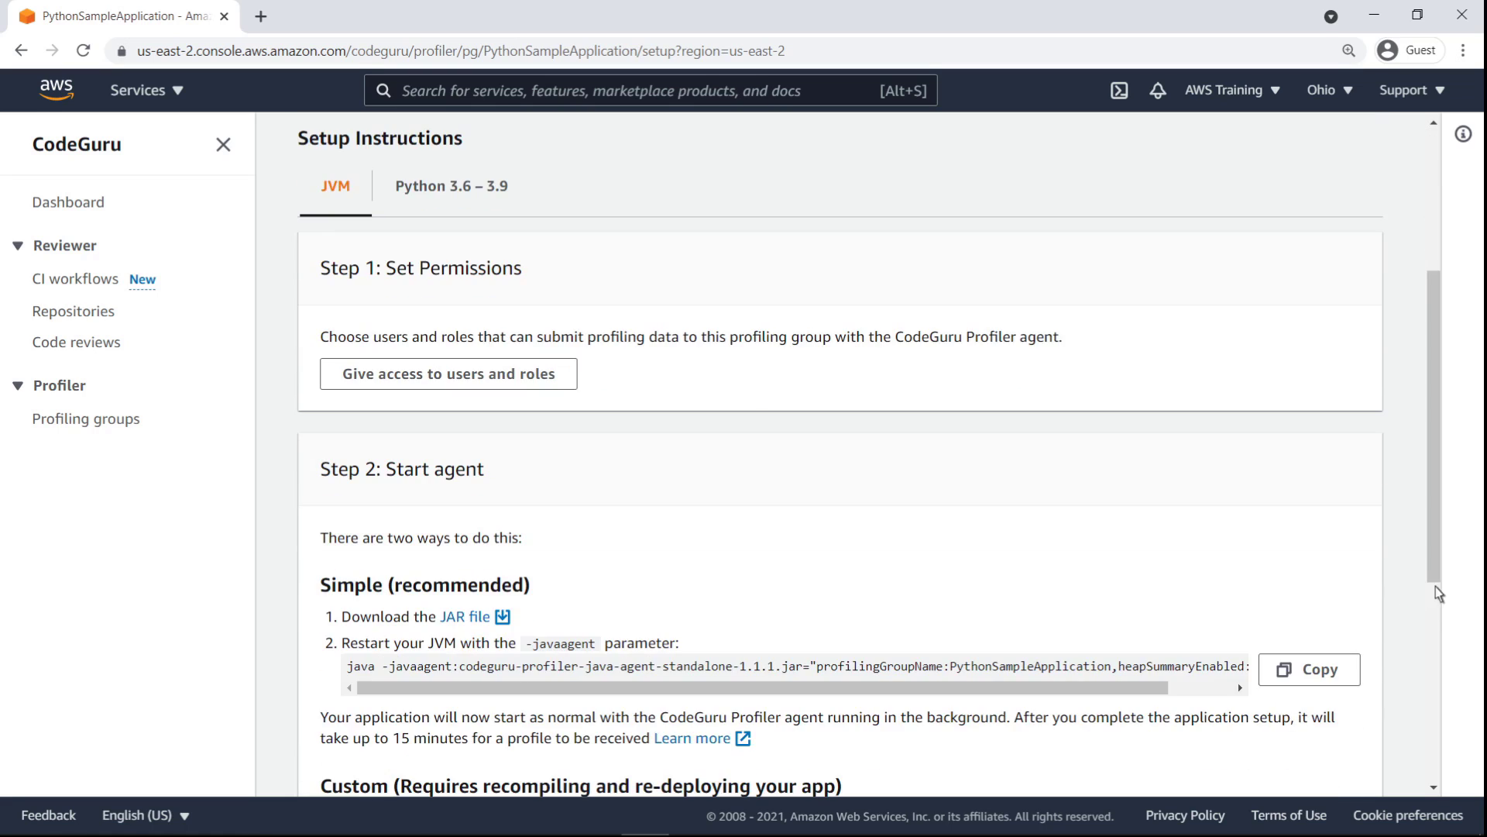
pyautogui.click(508, 192)
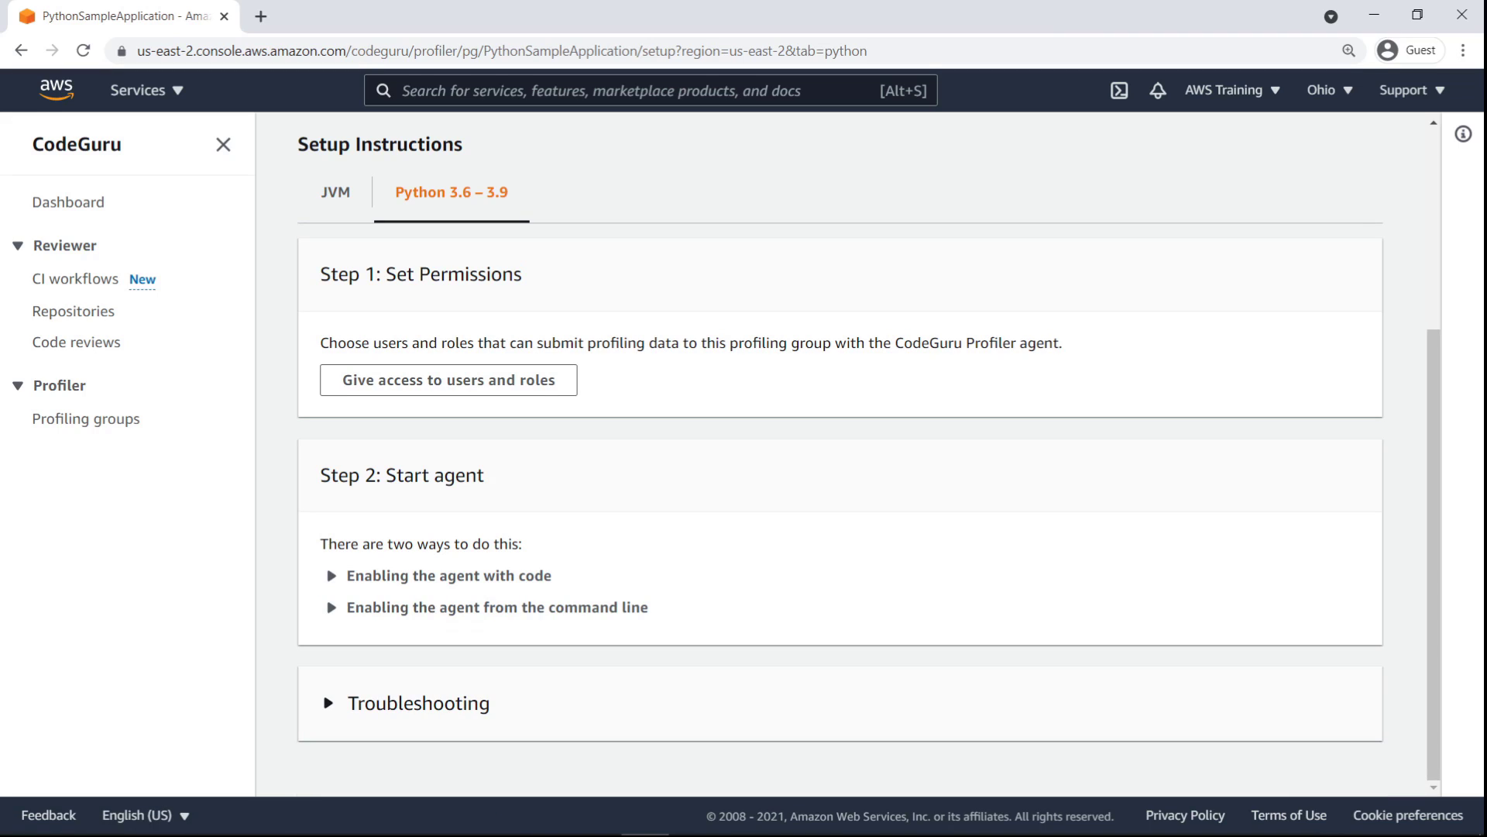
pyautogui.click(558, 383)
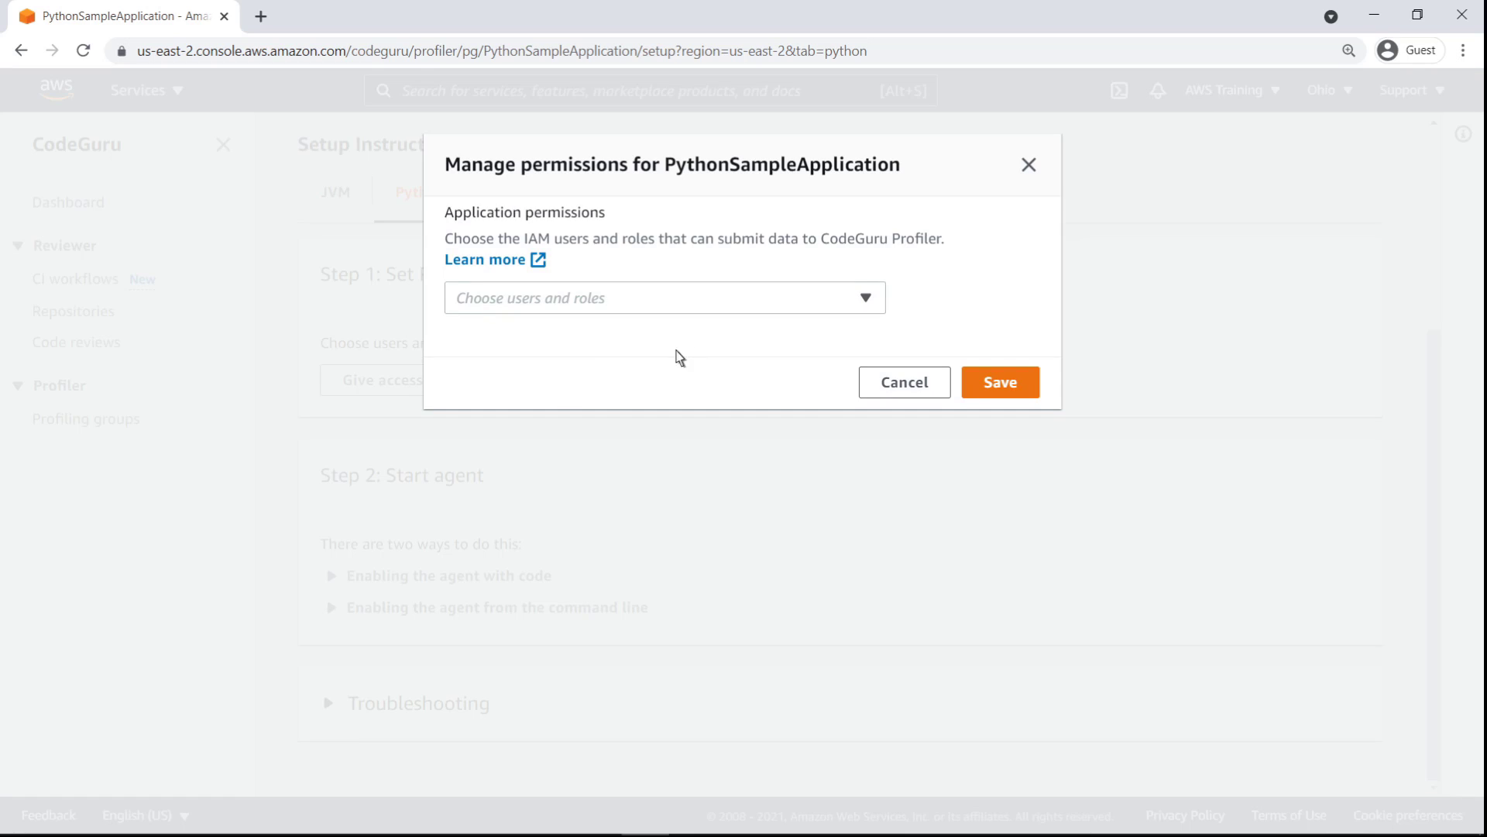
pyautogui.click(863, 302)
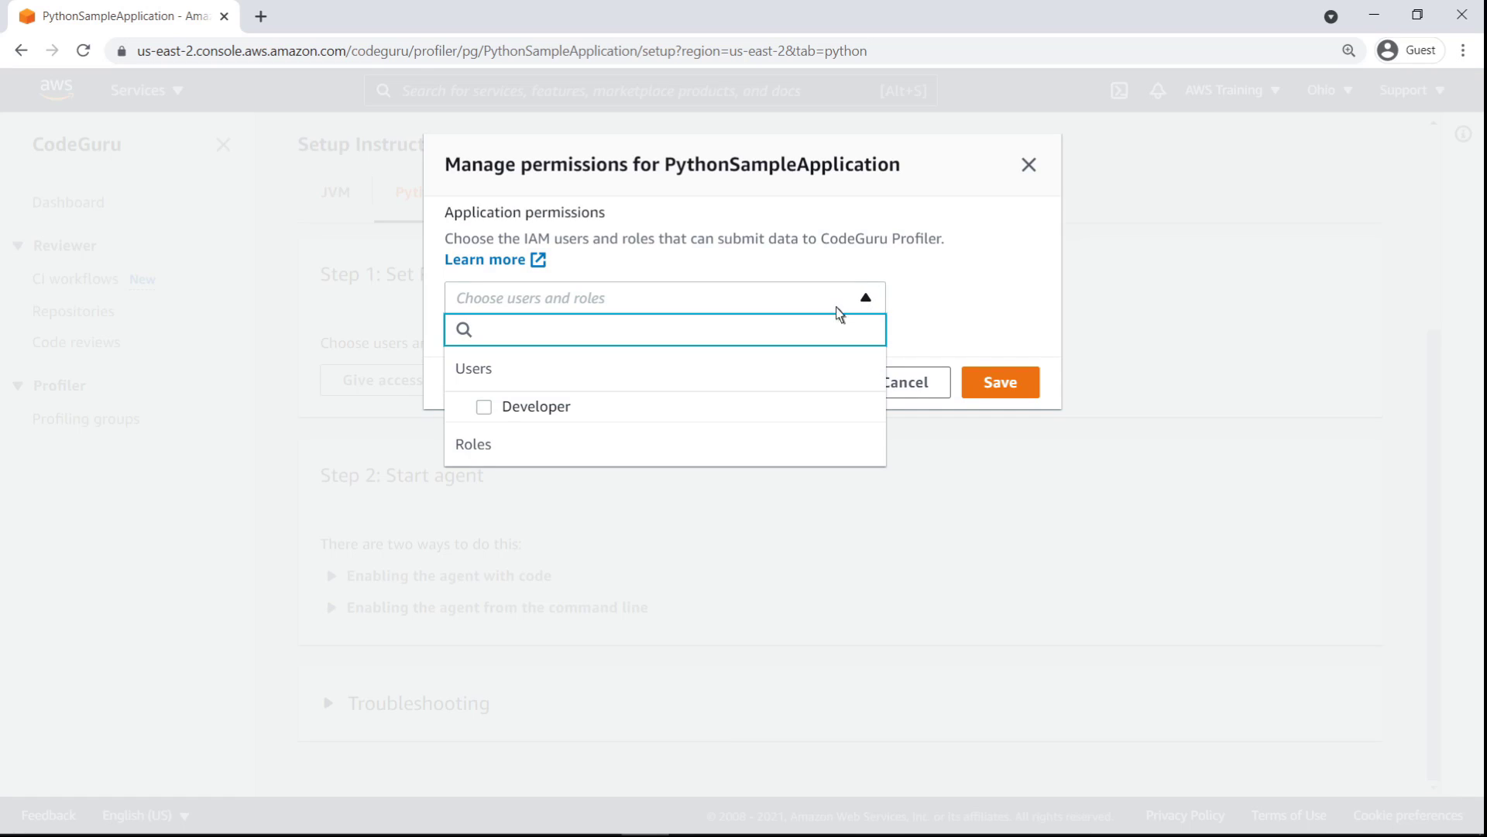
pyautogui.click(485, 409)
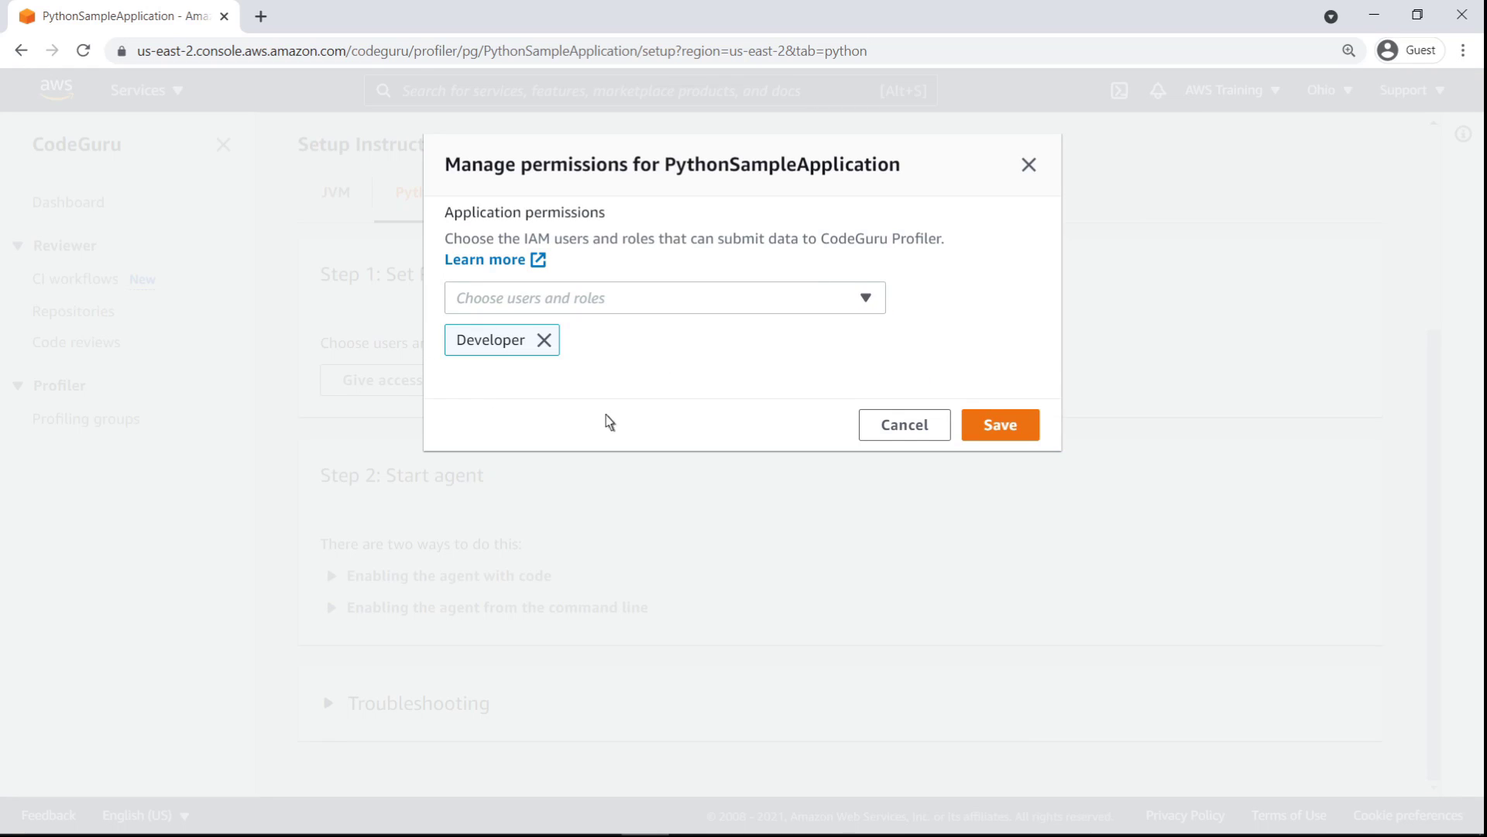
pyautogui.click(978, 435)
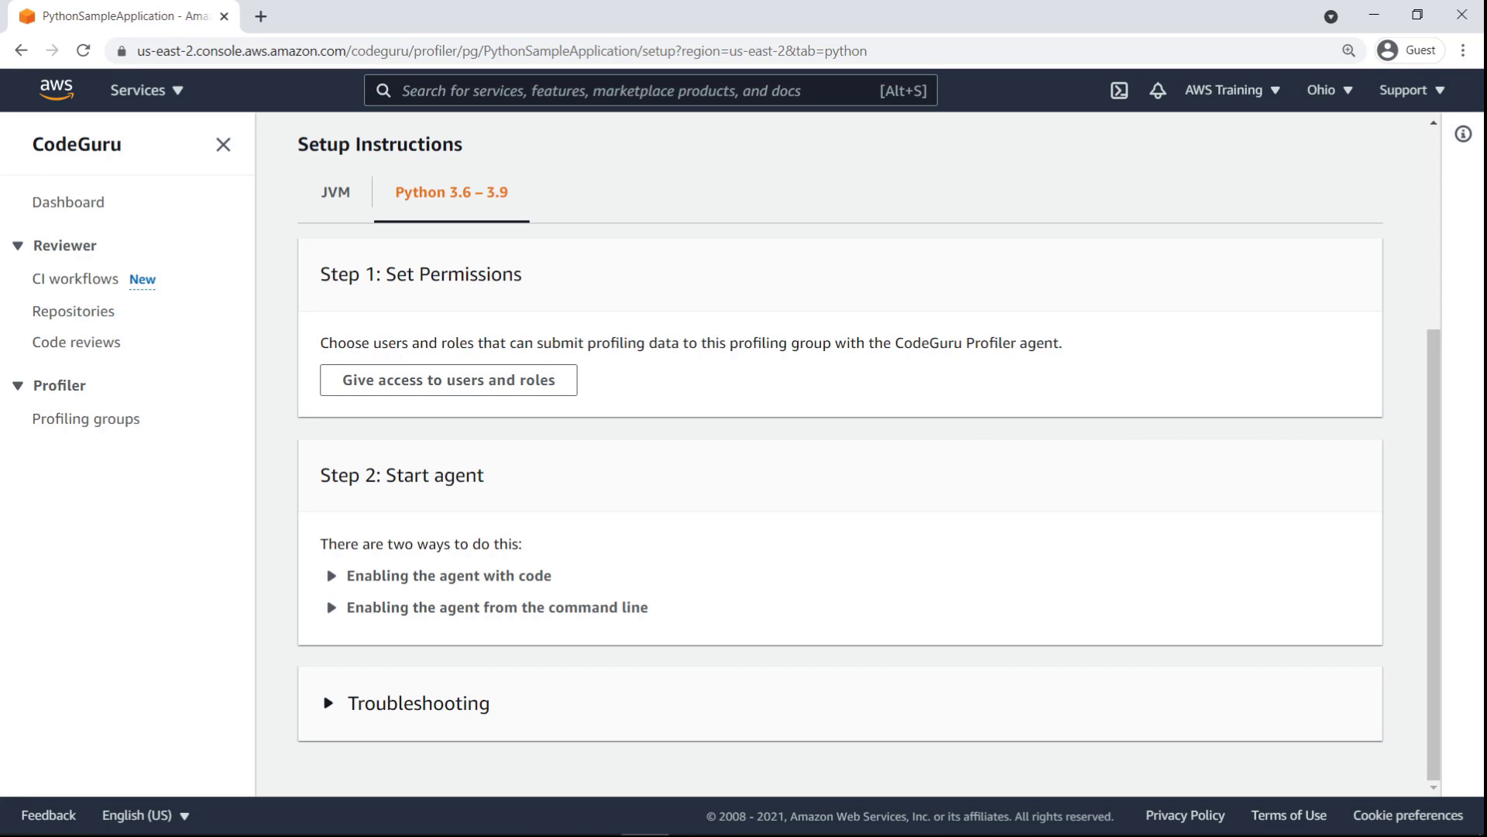
# Review the Python setup instructions for enabling the agent with code and from the command line
pyautogui.click(332, 579)
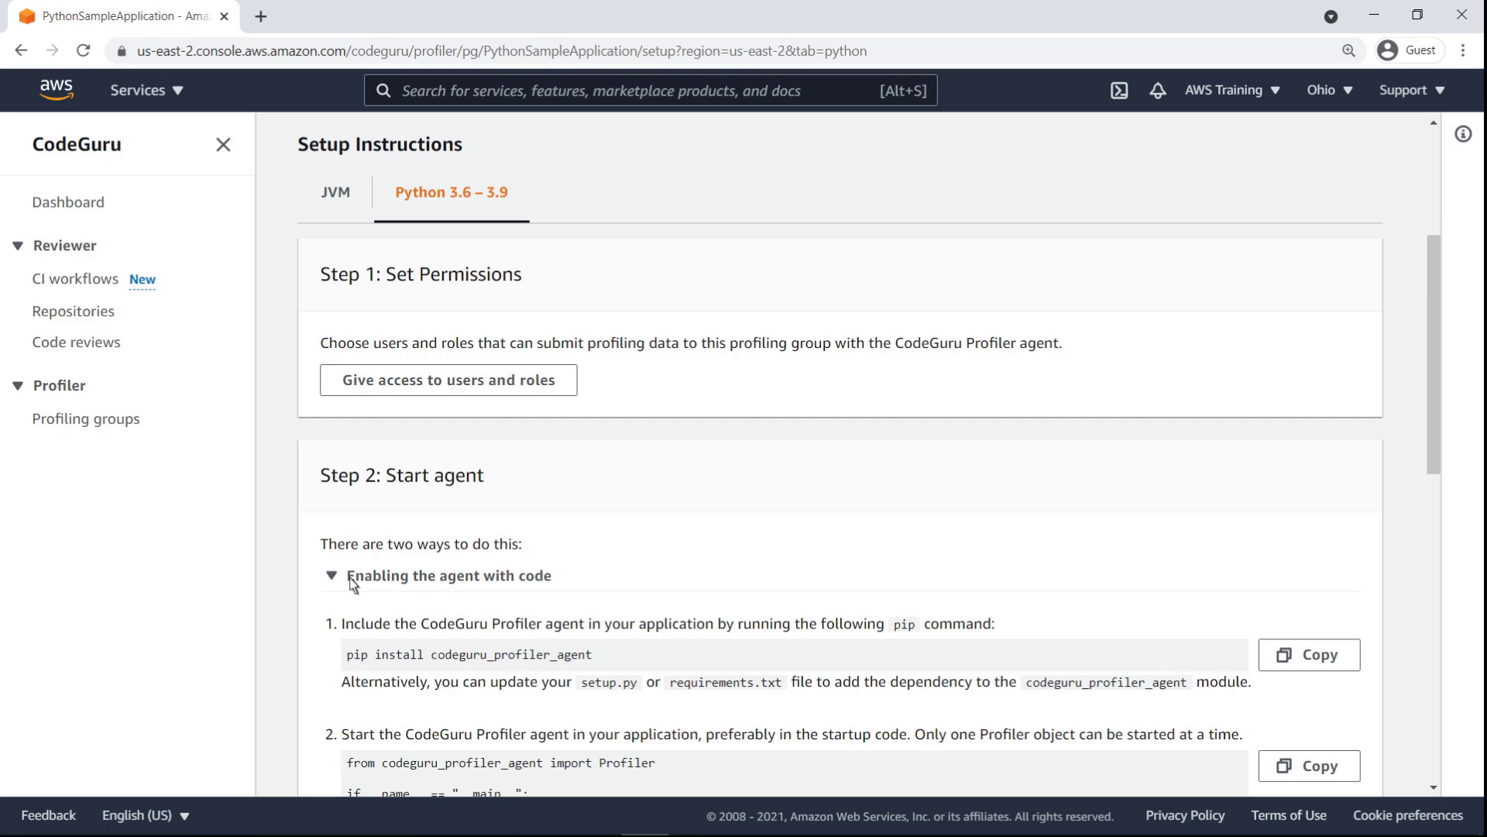
pyautogui.scroll(-5, 1434, 640)
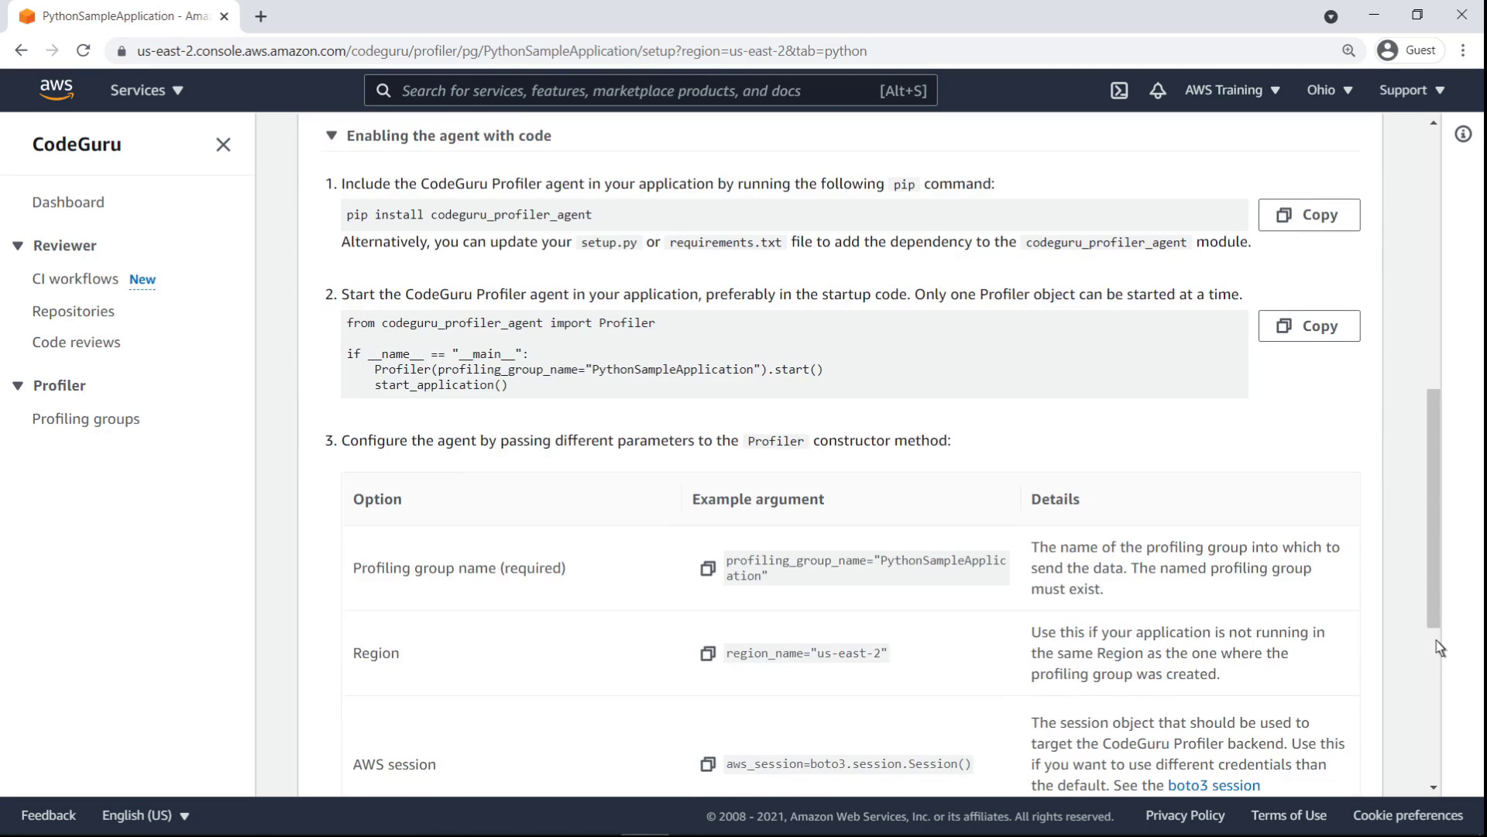
pyautogui.click(339, 141)
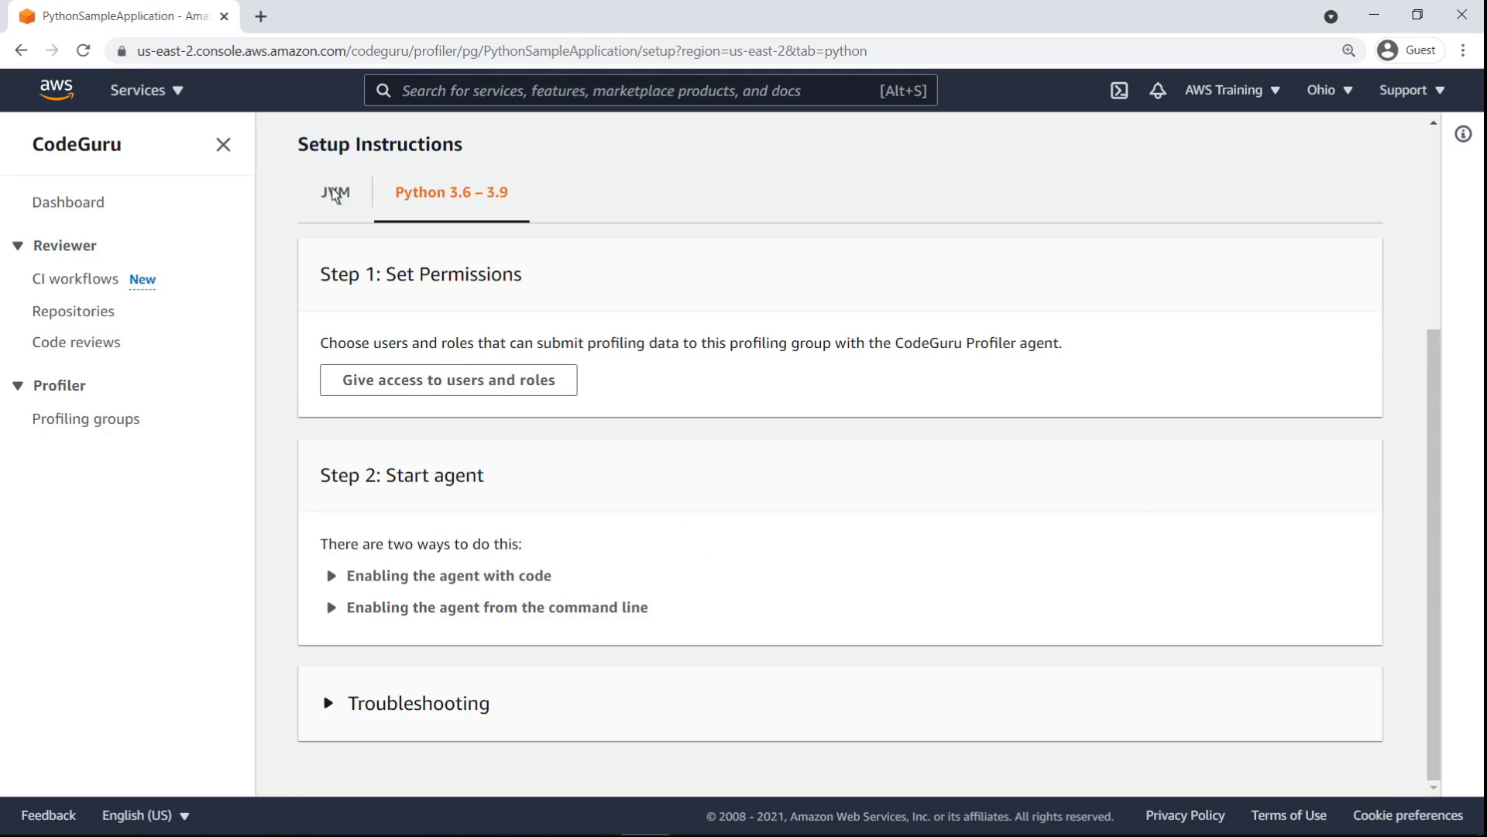
pyautogui.click(331, 608)
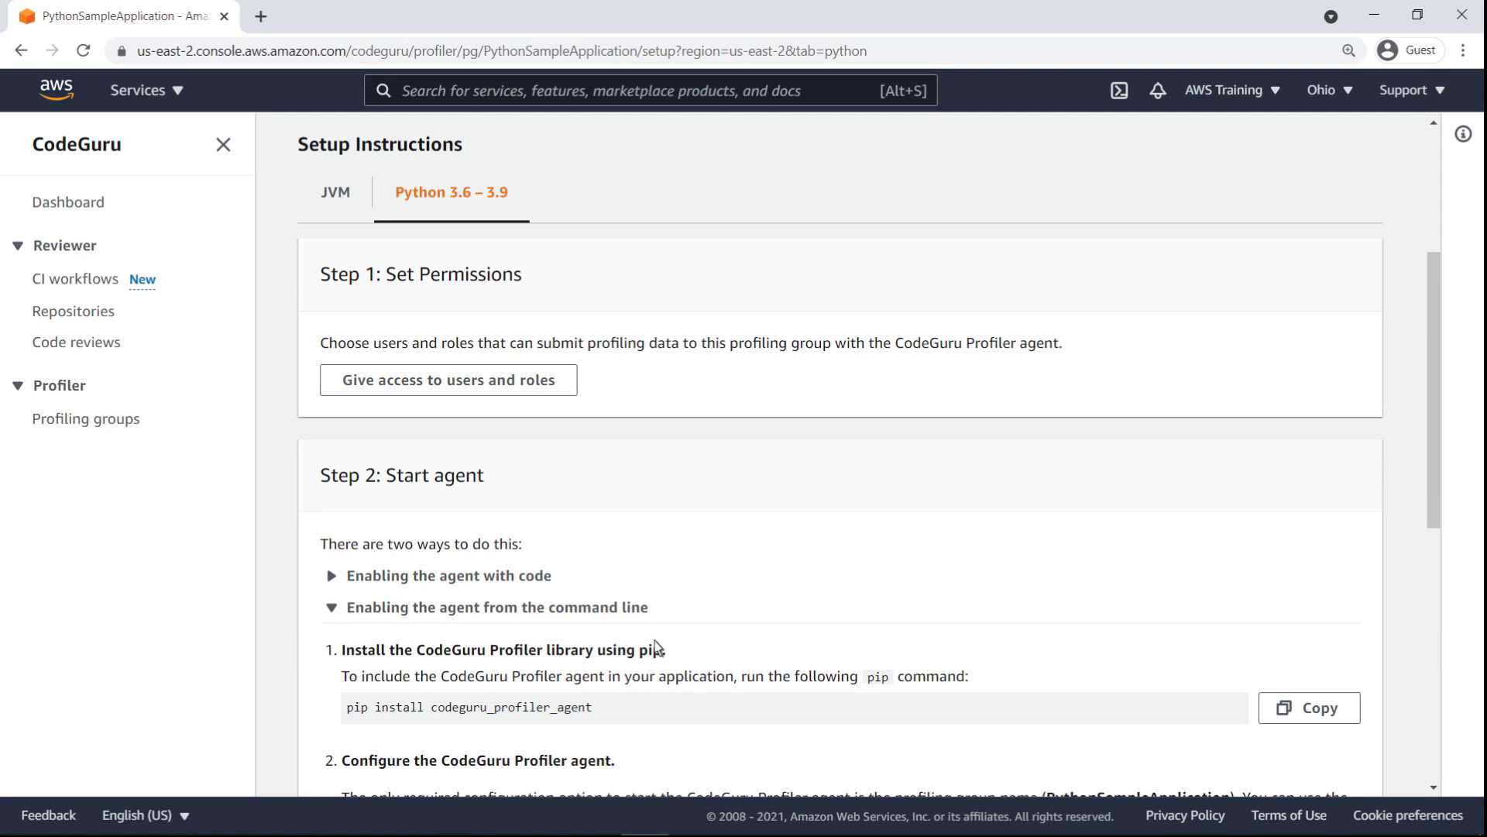
pyautogui.scroll(-1, 1389, 709)
pyautogui.scroll(-4, 840, 454)
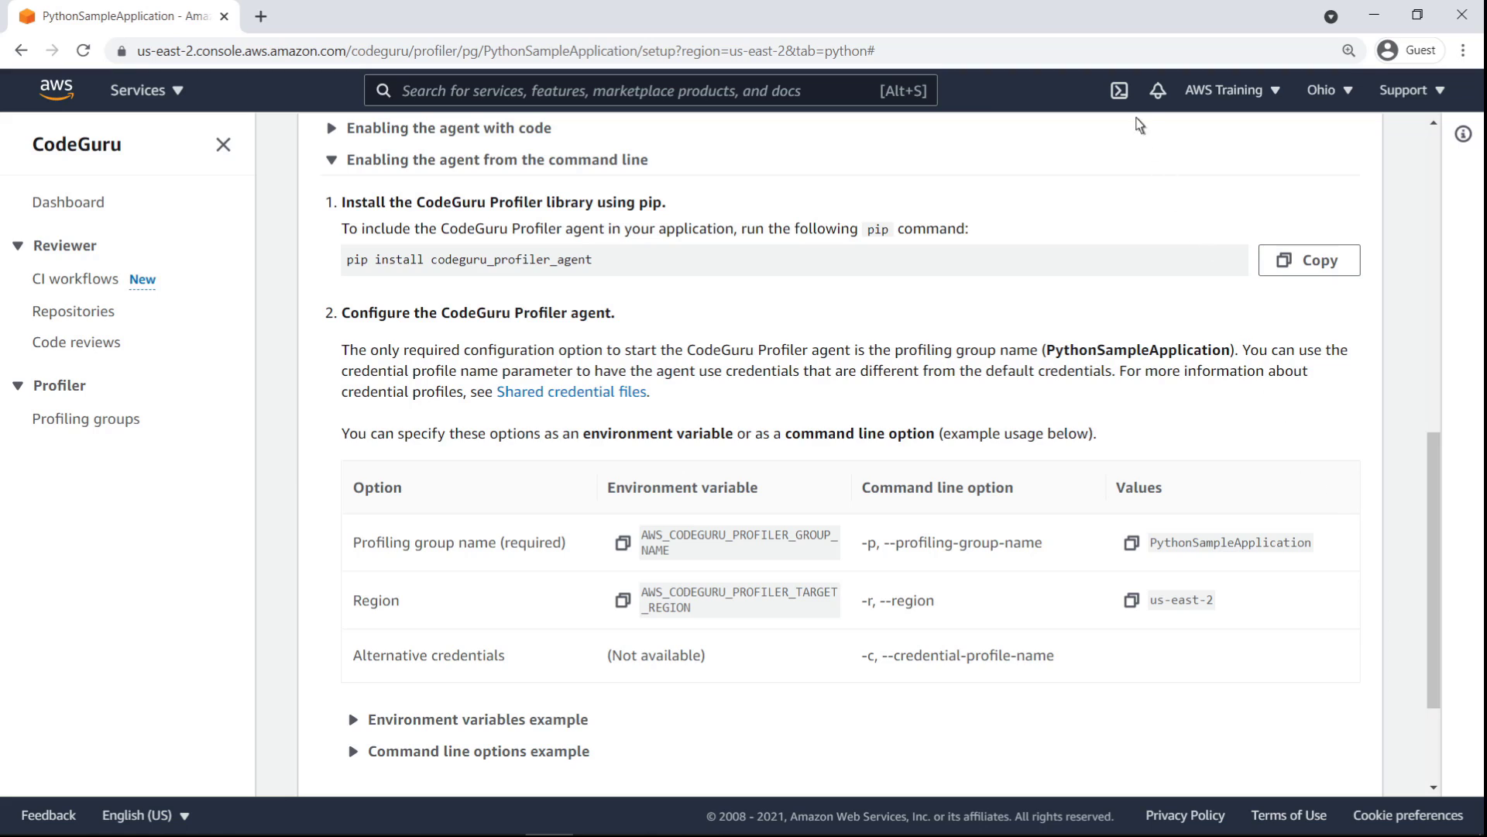
pyautogui.click(1119, 90)
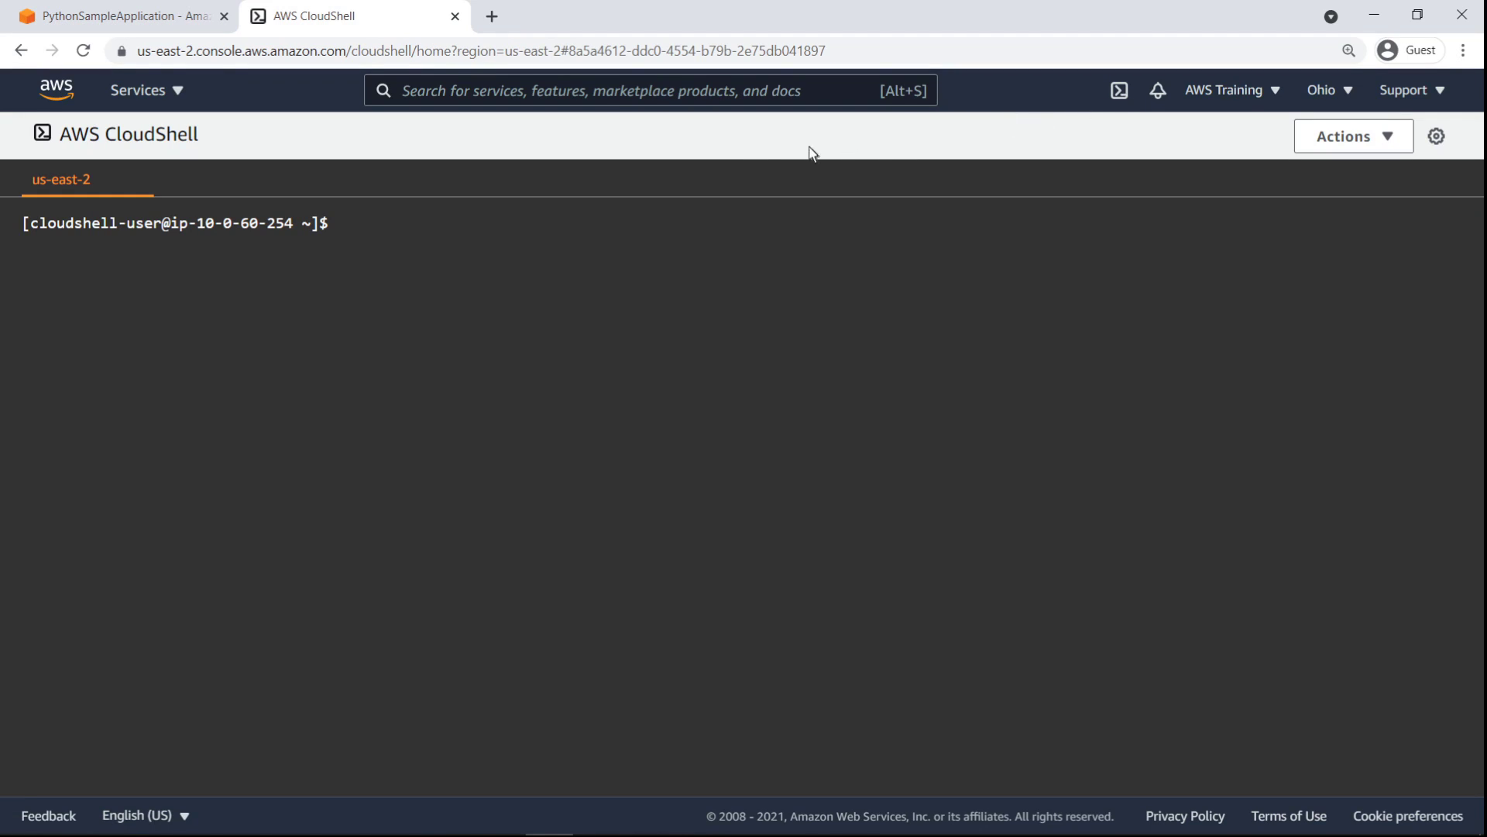
pyautogui.write('git clone https://github.com/aws-samples/aws-codeguru-profiler-python-demo-application.git')
pyautogui.press('Return')
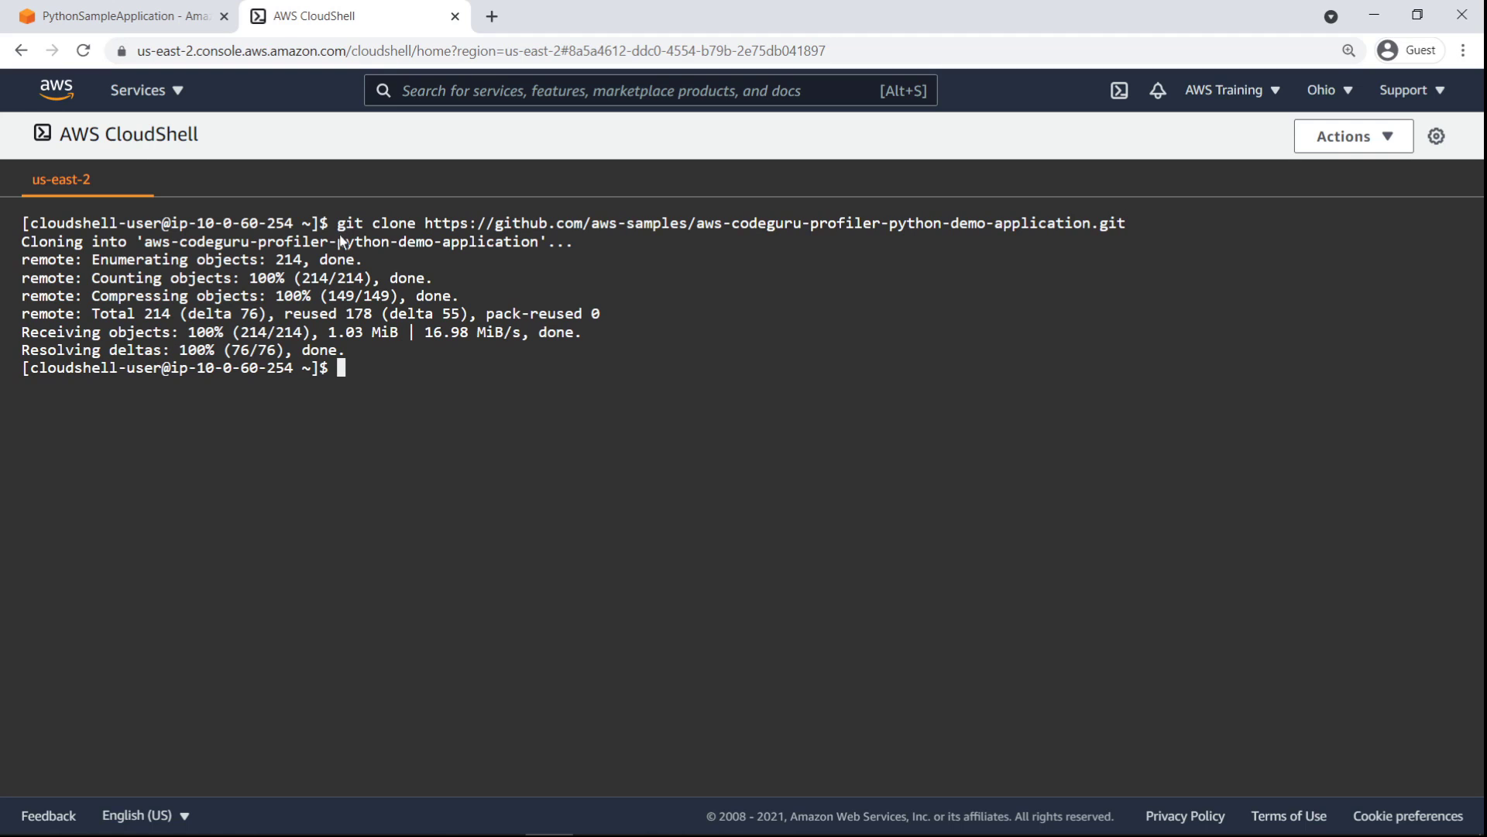
# Change into the sample-demo-app directory inside the cloned aws-codeguru-profiler-python-demo-application repository
pyautogui.write('cd aws-codeguru-p')
pyautogui.press('Tab')
pyautogui.press('Return')
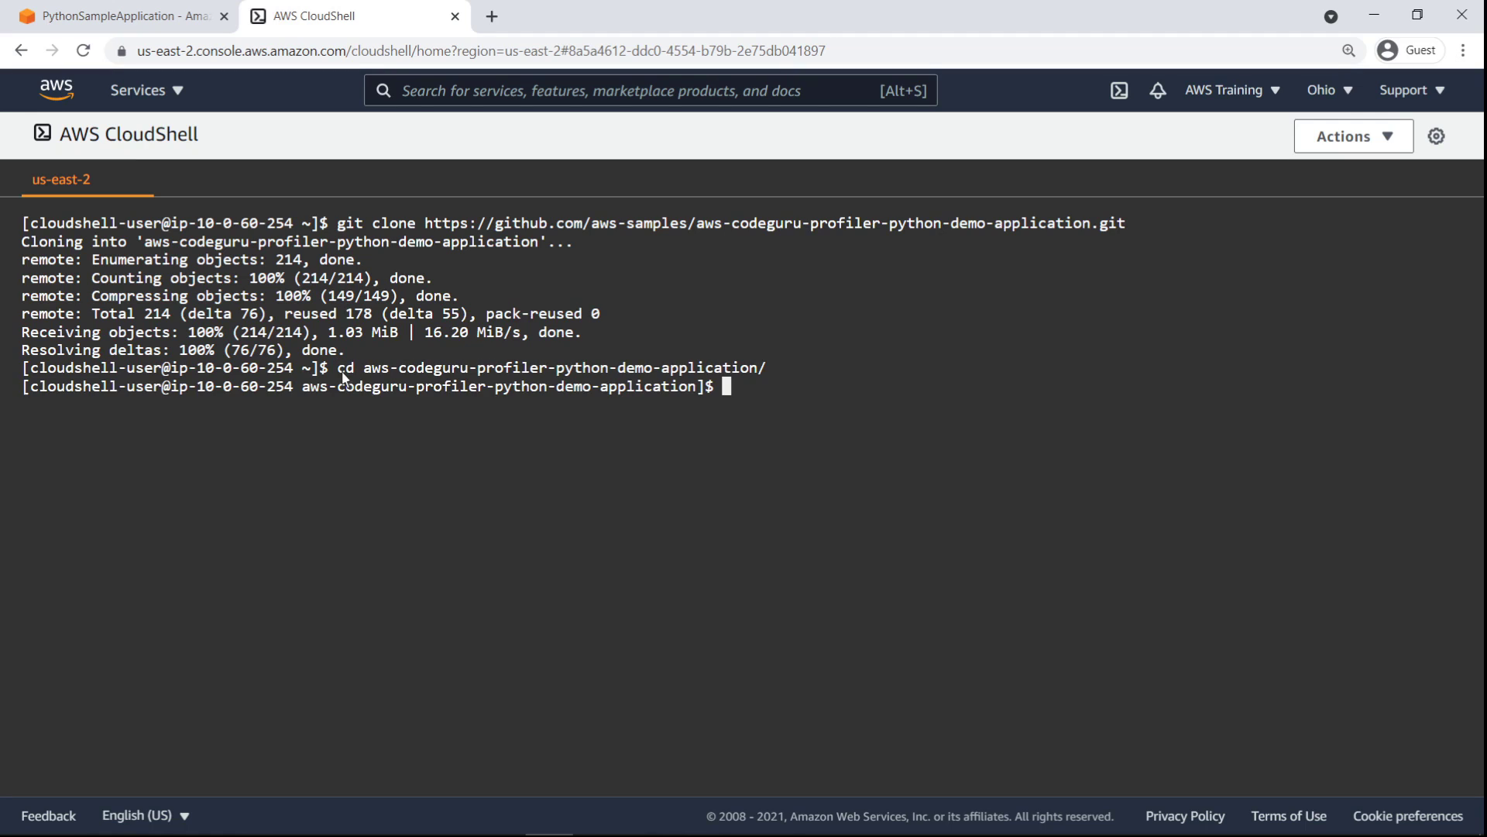
pyautogui.write('cd sample-demo-app/')
pyautogui.press('Return')
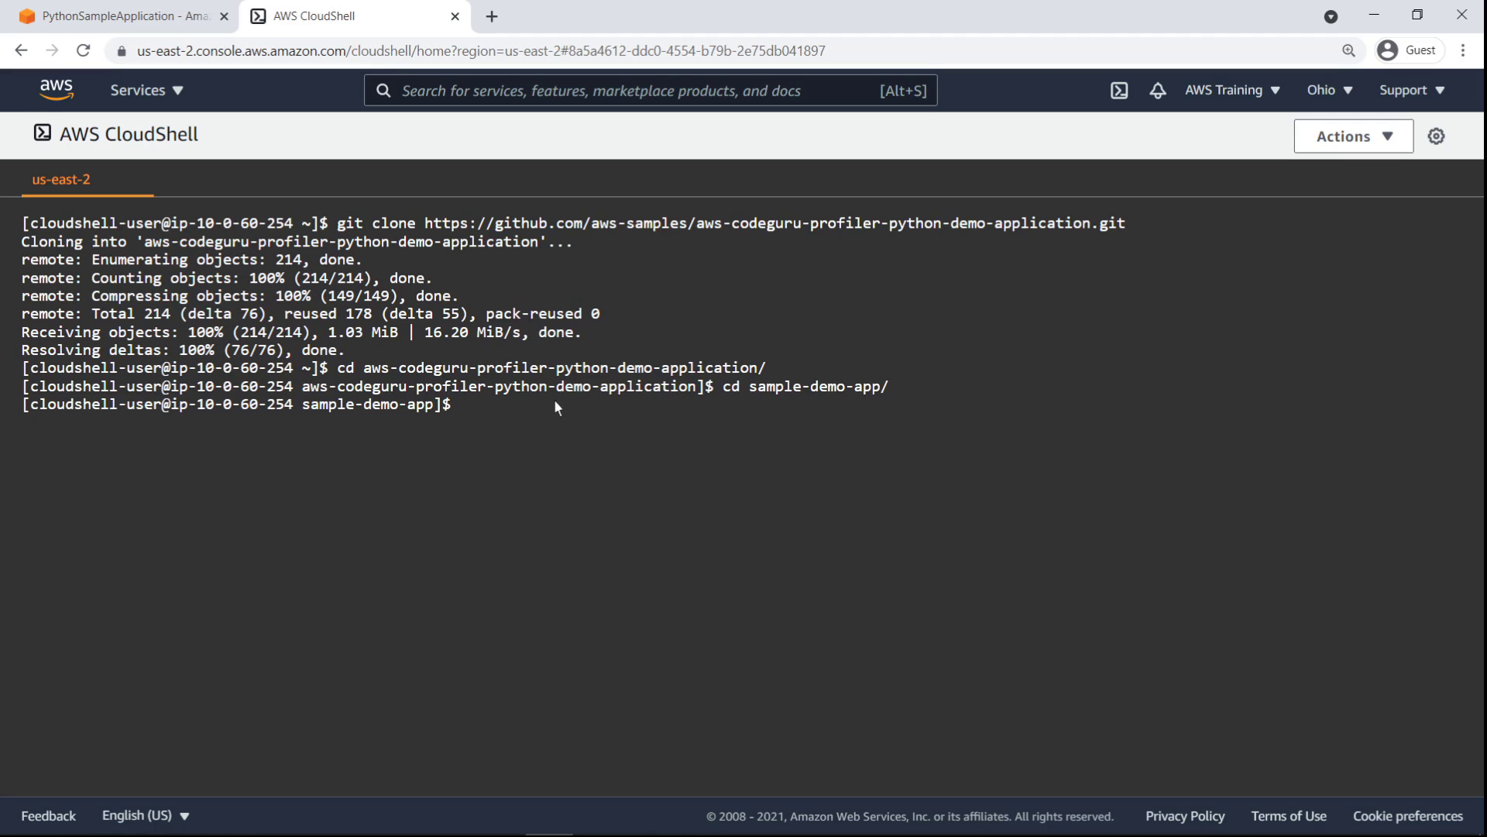
# Create a Python 3 virtual environment in ./venv and activate it with source venv/bin/activate
pyautogui.write('python3 -m venv ./venv')
pyautogui.press('Return')
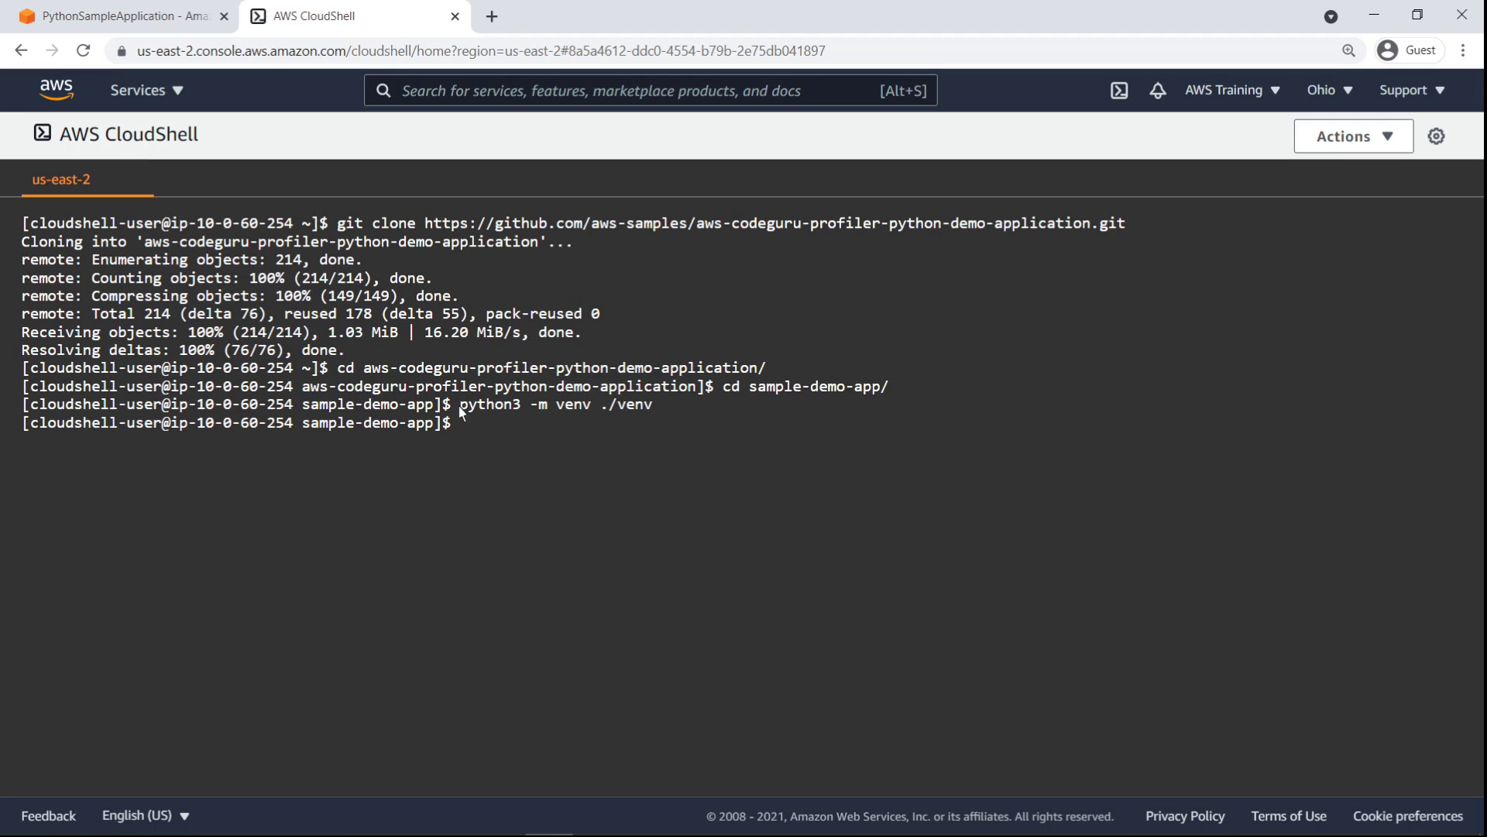
pyautogui.write('source venv/bin/activate')
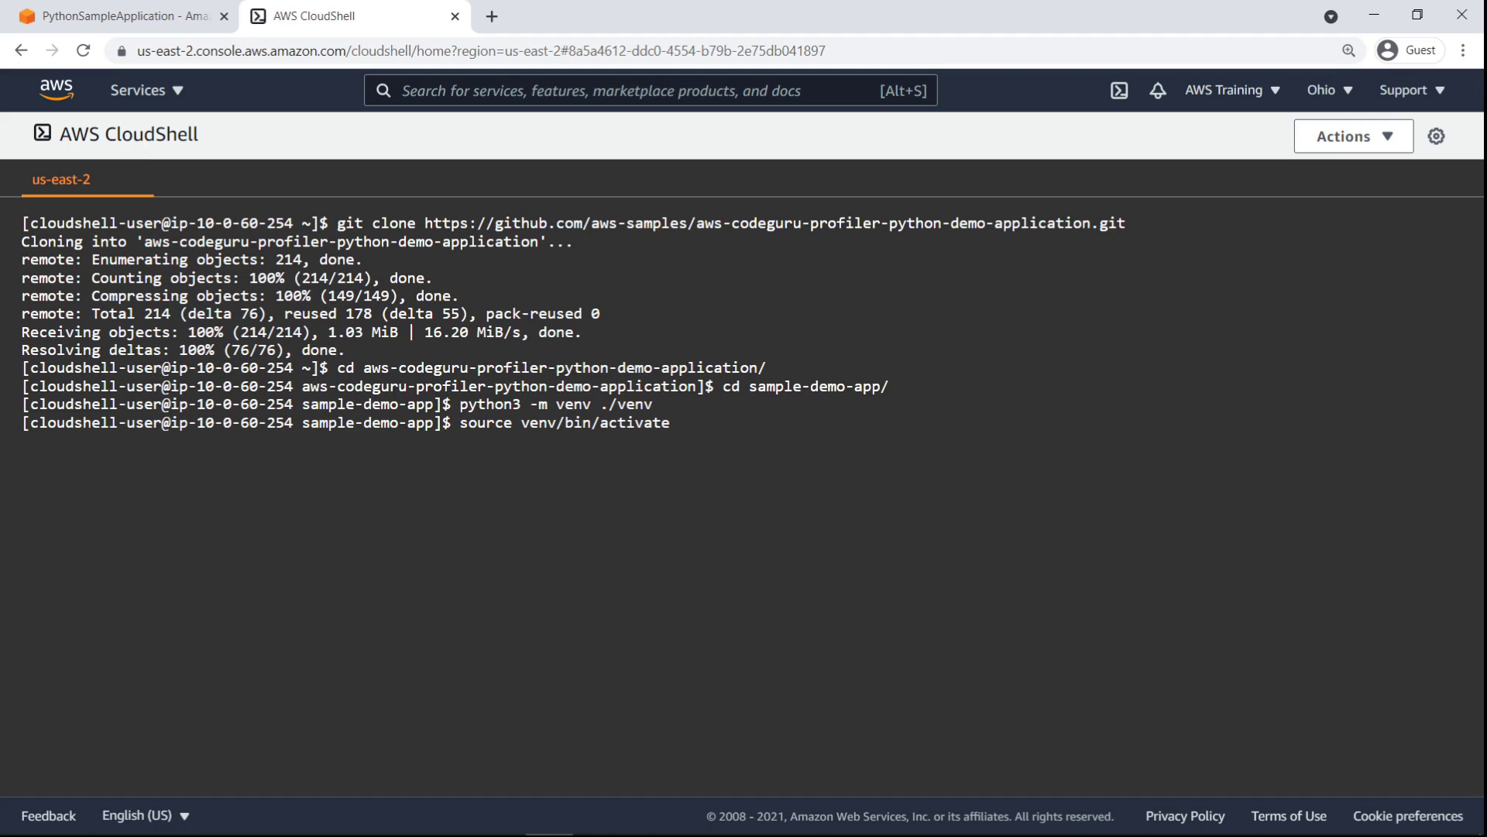
pyautogui.press('Return')
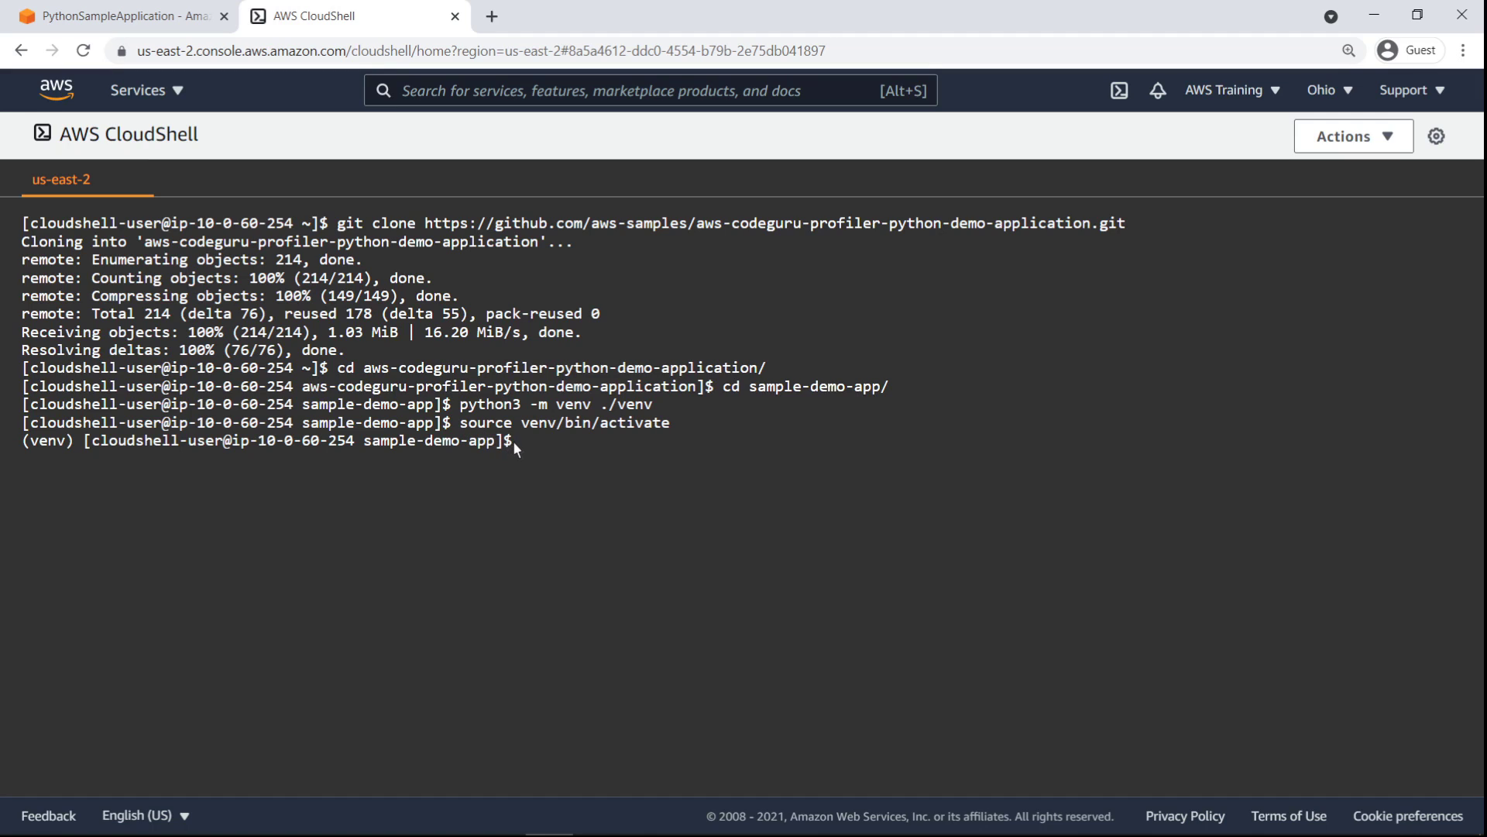
# Install the boto3 and scikit-image packages with pip3 and clear the terminal output
pyautogui.write('pip3 install boto3 scikit-image')
pyautogui.press('Return')
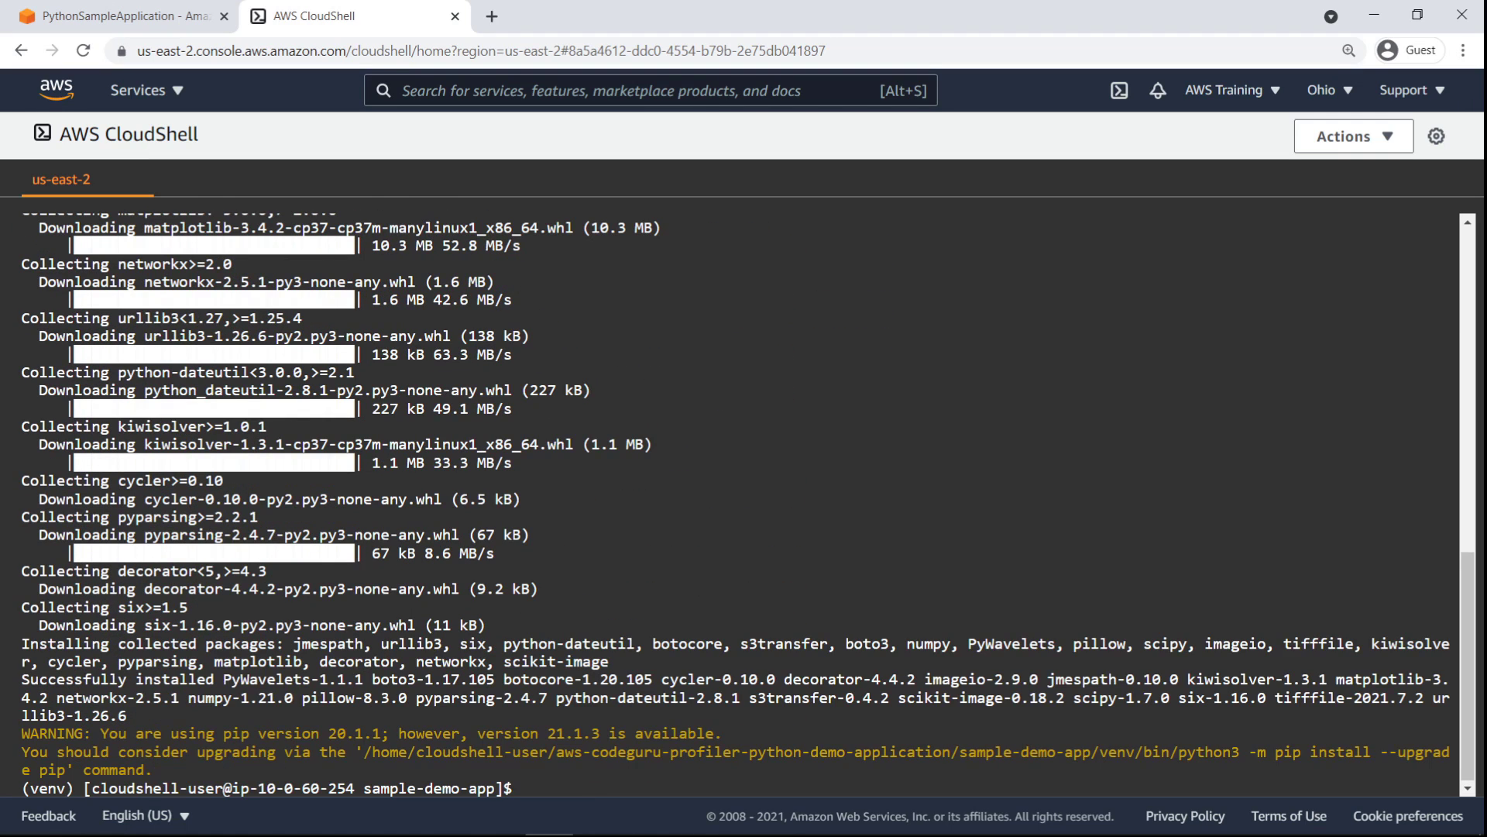
pyautogui.hotkey('ctrl', 'l')
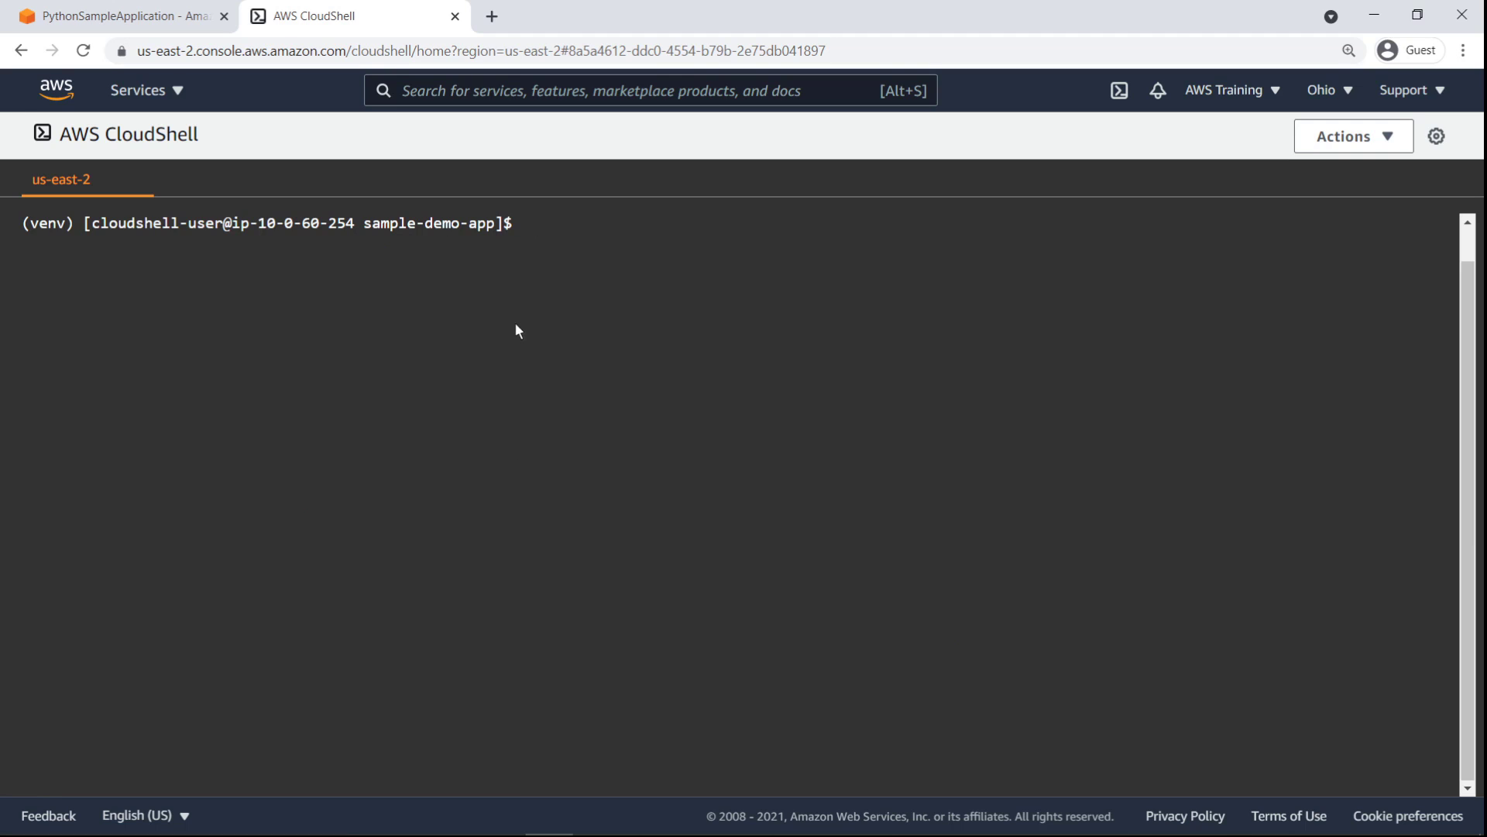
# Install the codeguru_profiler_agent package with pip3 in the virtual environment
pyautogui.write('pip3 install codeg')
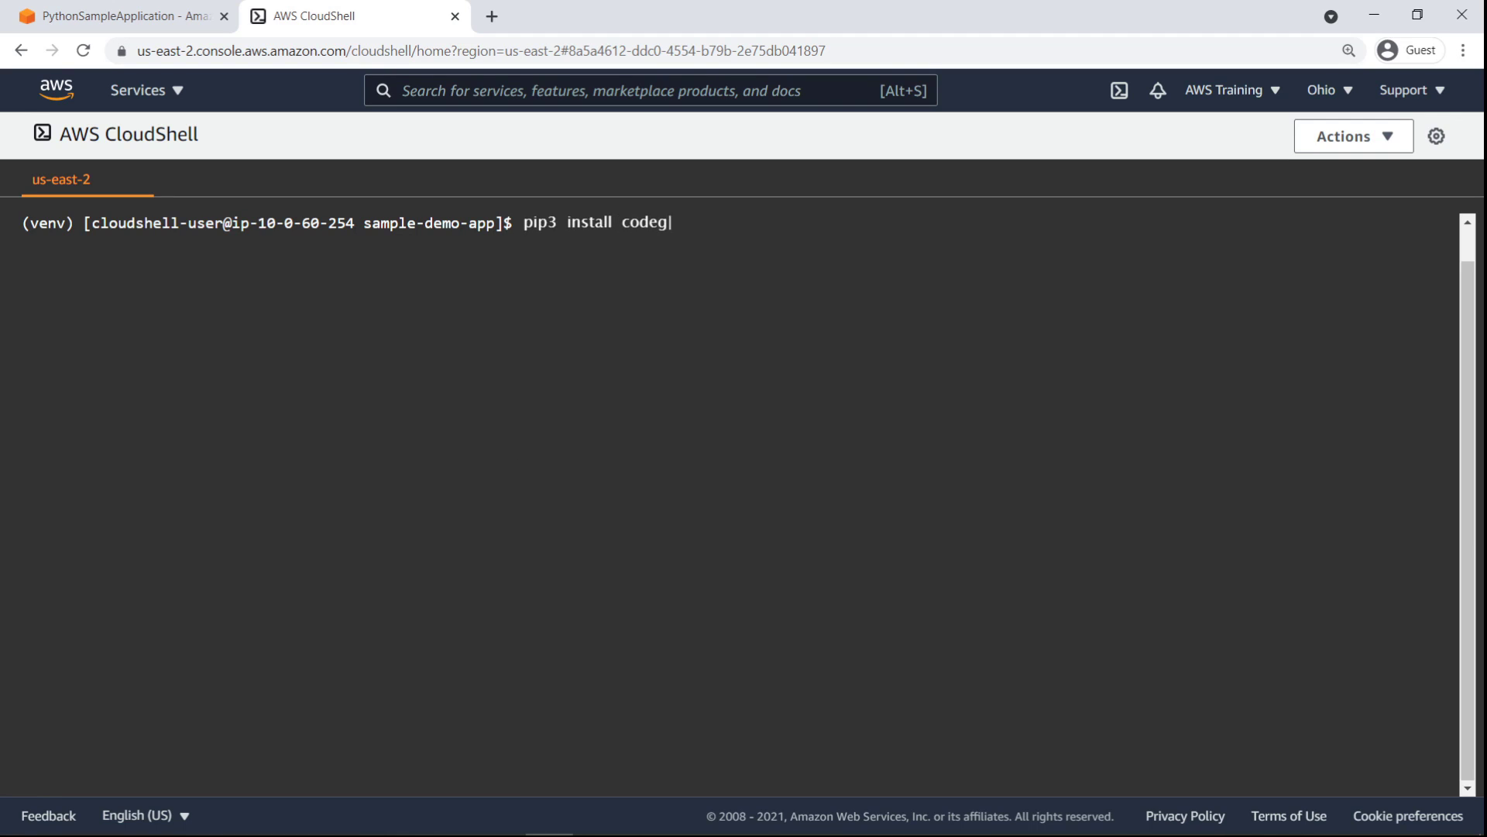
pyautogui.write('uru_profiler_agent')
pyautogui.press('Return')
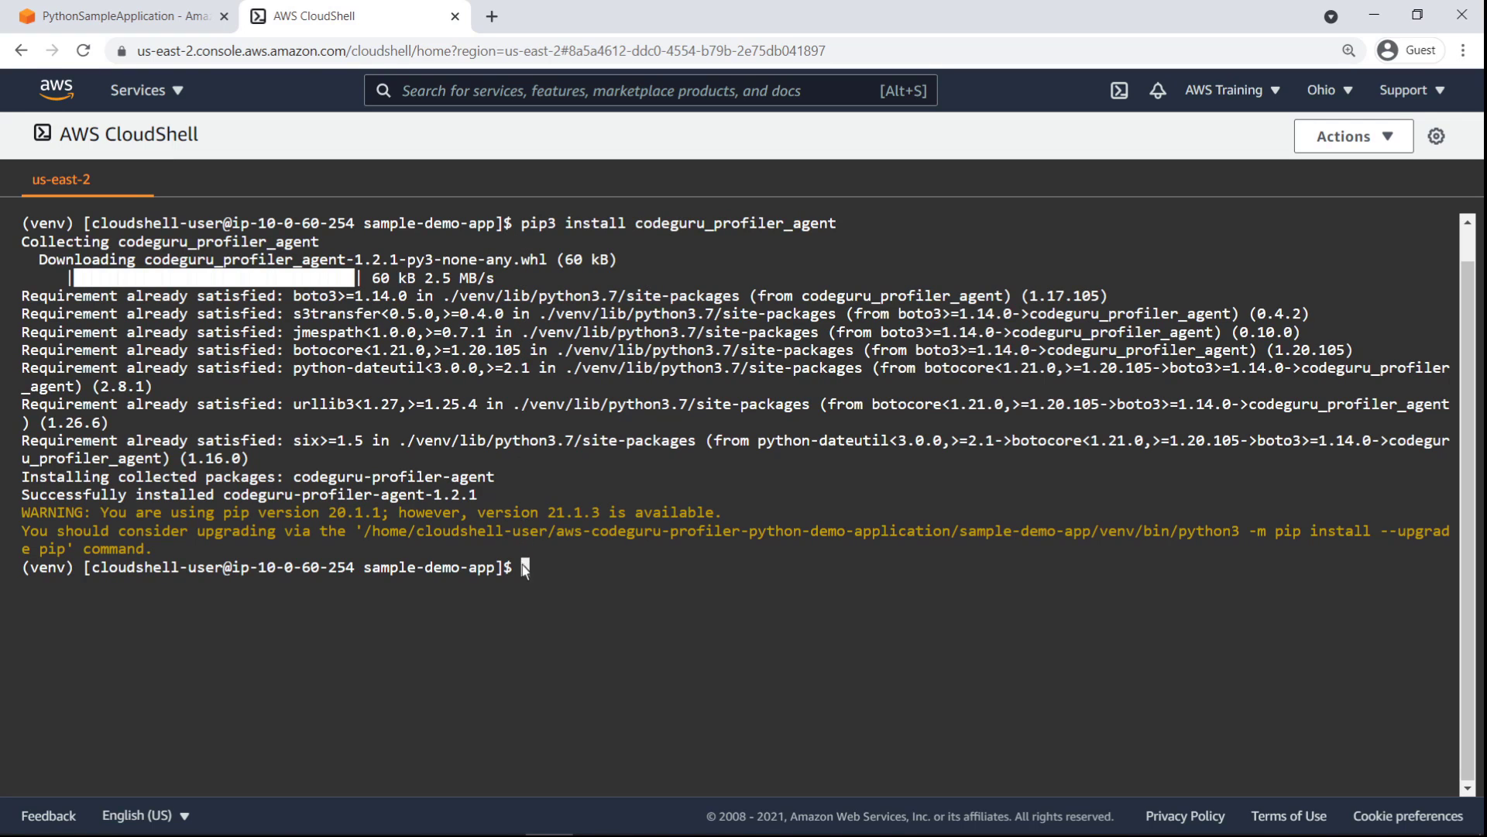
# Export DEMO_APP_BUCKET_NAME as the codeguru-profiler bucket name and DEMO_APP_SQS_URL as the us-east-2 URL of python-codeguru-profiler-sample-queue
pyautogui.write('export DEMO_APP_BUCKET_NAME=codeguru-profiler-736951270310')
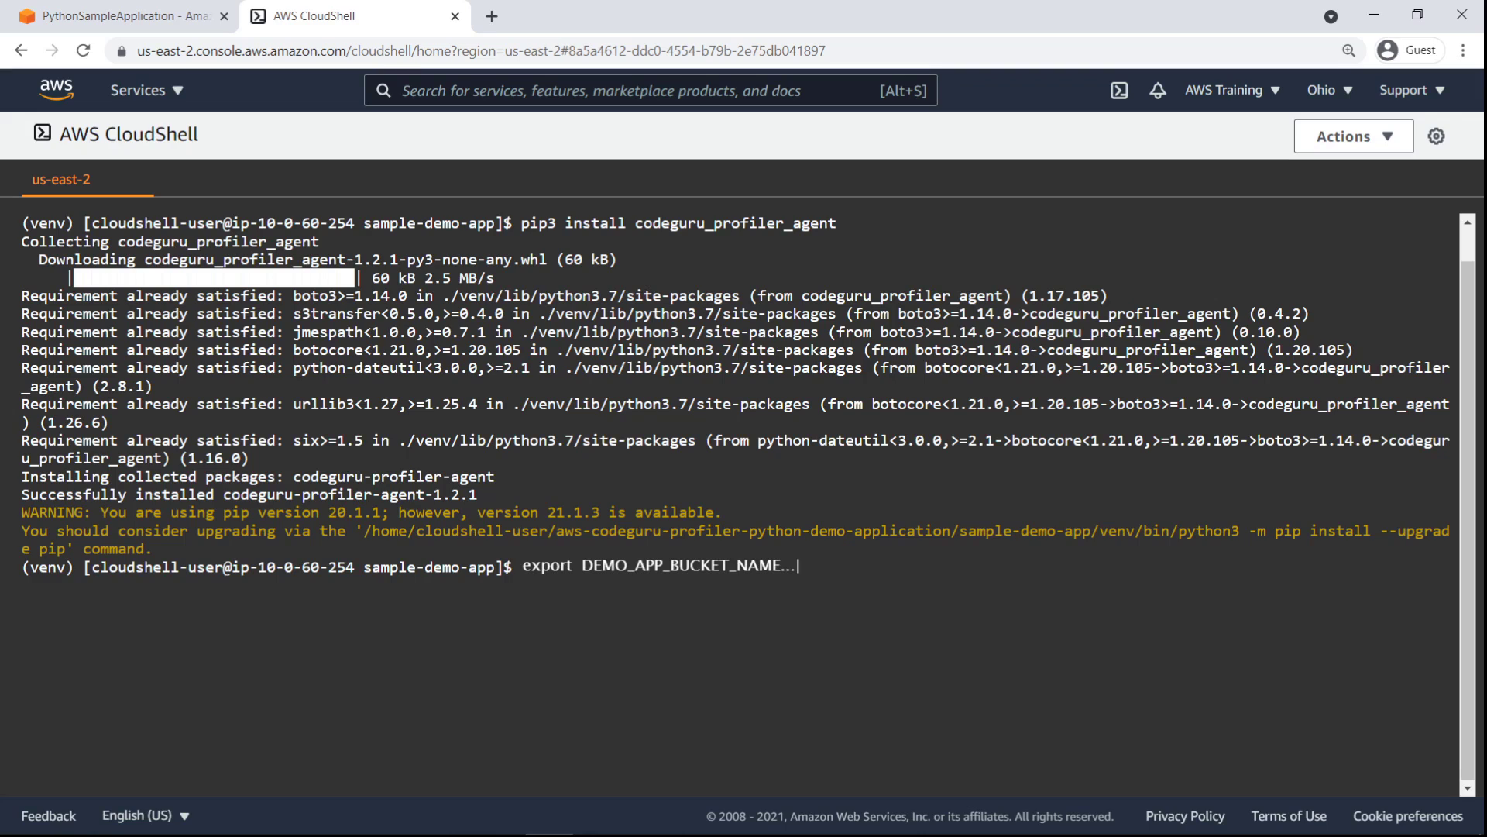
pyautogui.press('Return')
pyautogui.write('export DEMO_APP_S')
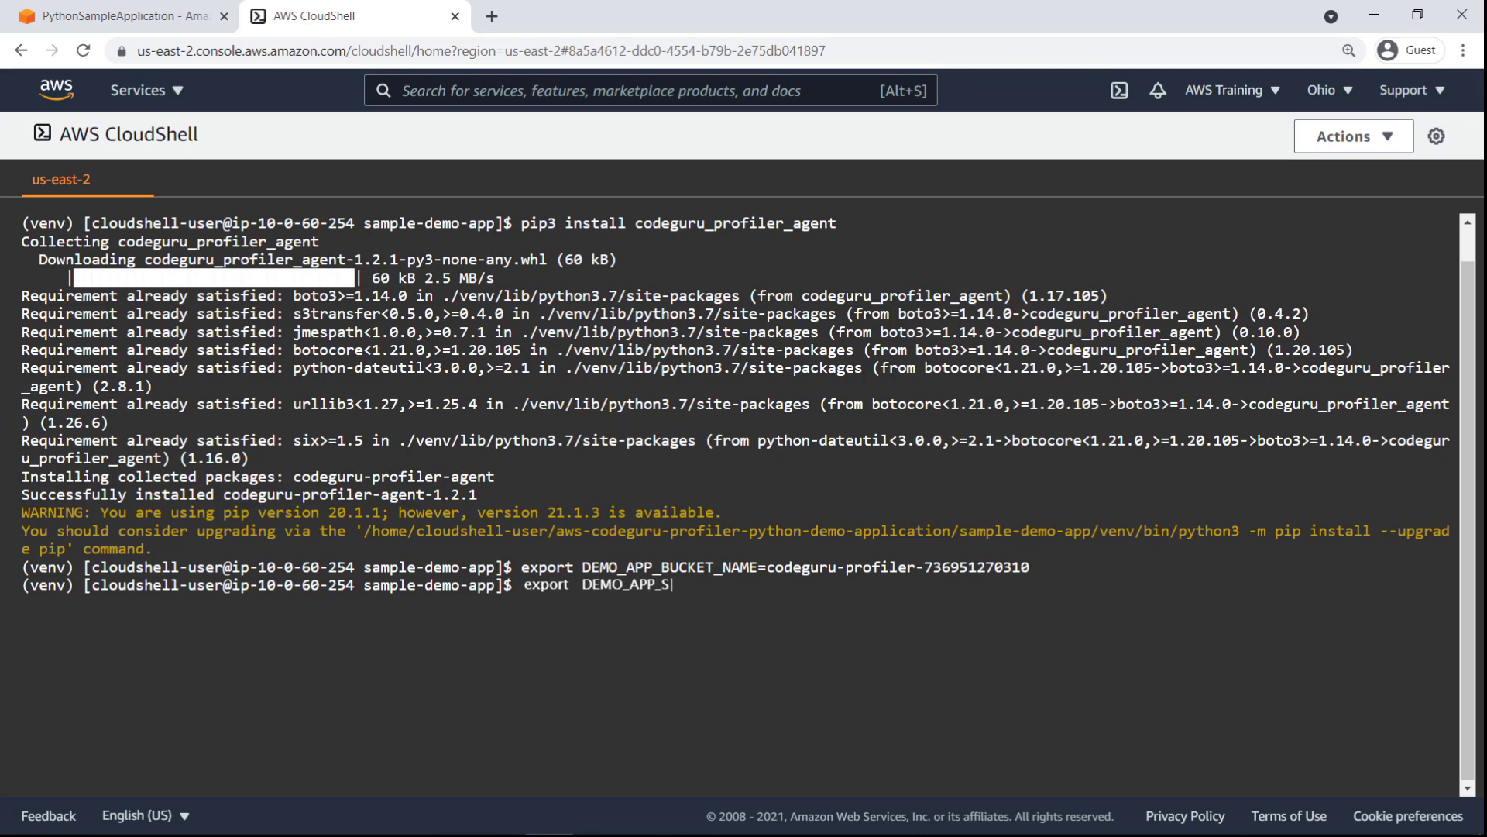
pyautogui.write('QS_URL=https://sqs.us-east-2.amazonaws.com/736951270310/python-codeguru-profiler-sample-queue')
pyautogui.press('Return')
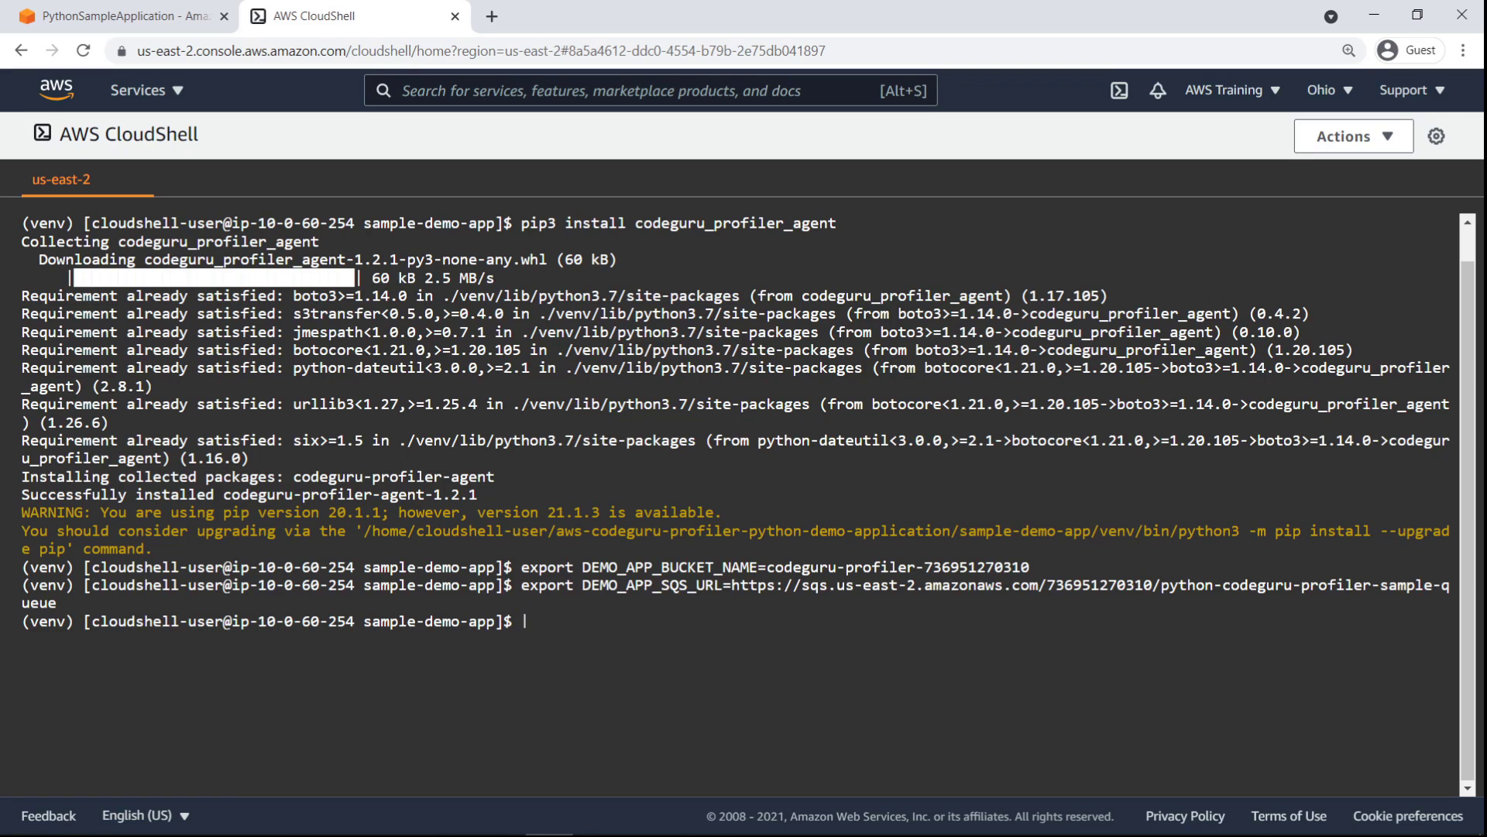
# Run aws_python_sample_application/main.py through the codeguru_profiler_agent module with PythonSampleApplication as the profiling group
pyautogui.write('python3 -m codeguru_profiler_agent..')
pyautogui.write('-p PythonSampleApplication aws_python_sample_application/main.py')
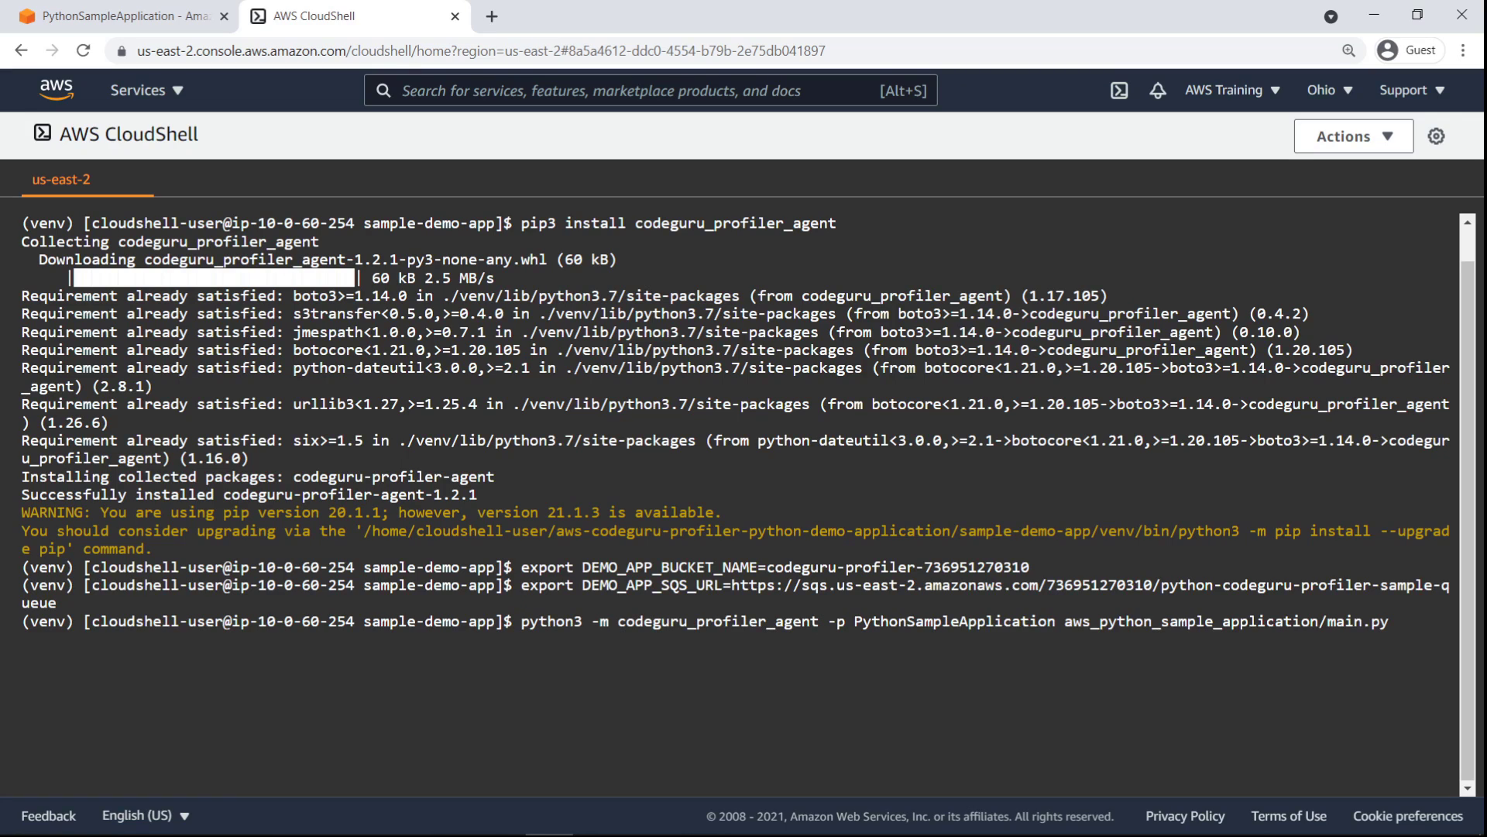
pyautogui.press('Return')
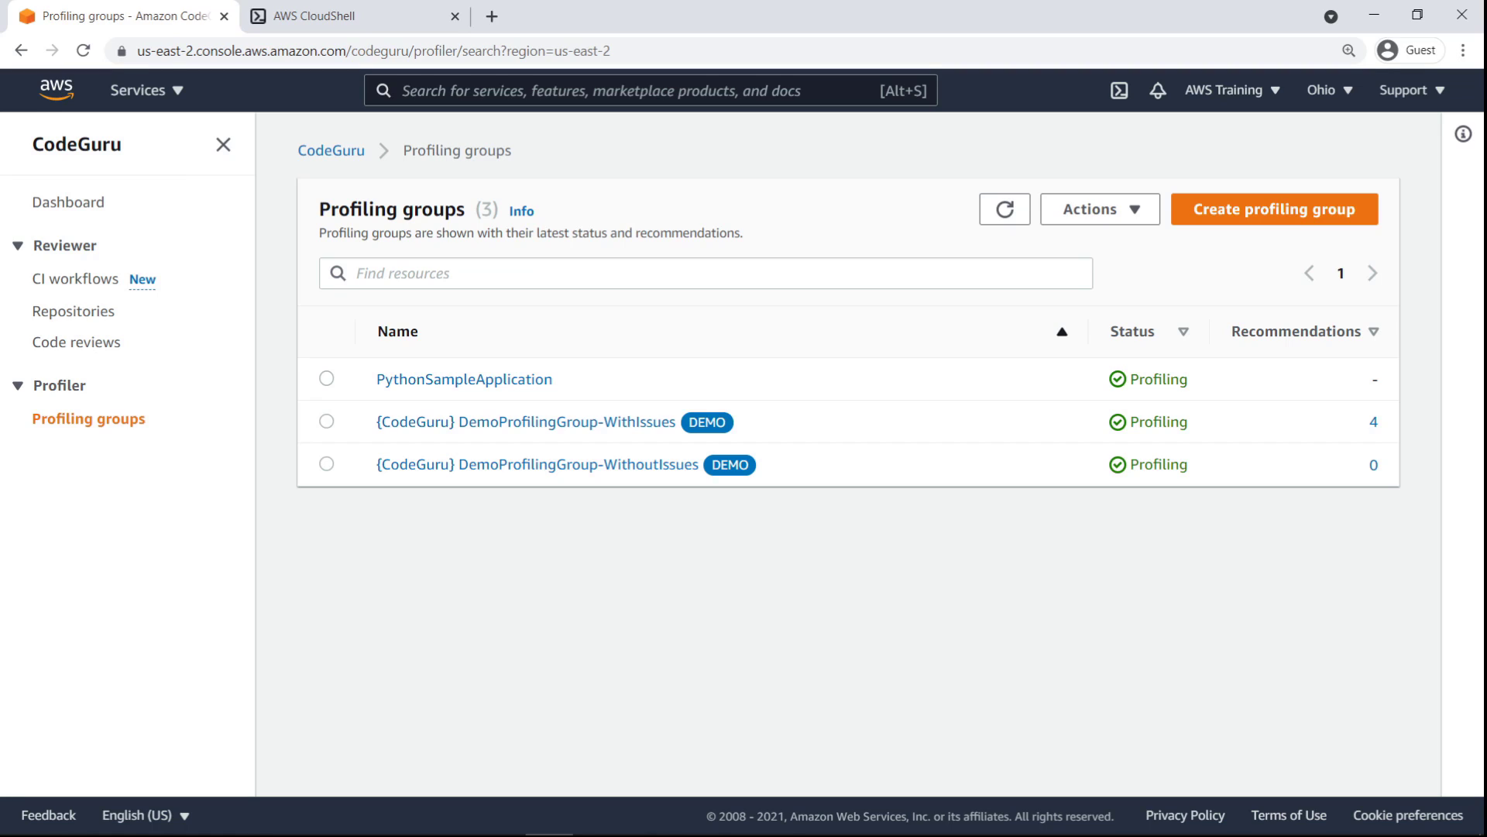
# Visualize the CPU profile of the PythonSampleApplication profiling group and zoom in on the ImageProcessor:run frame
pyautogui.click(548, 381)
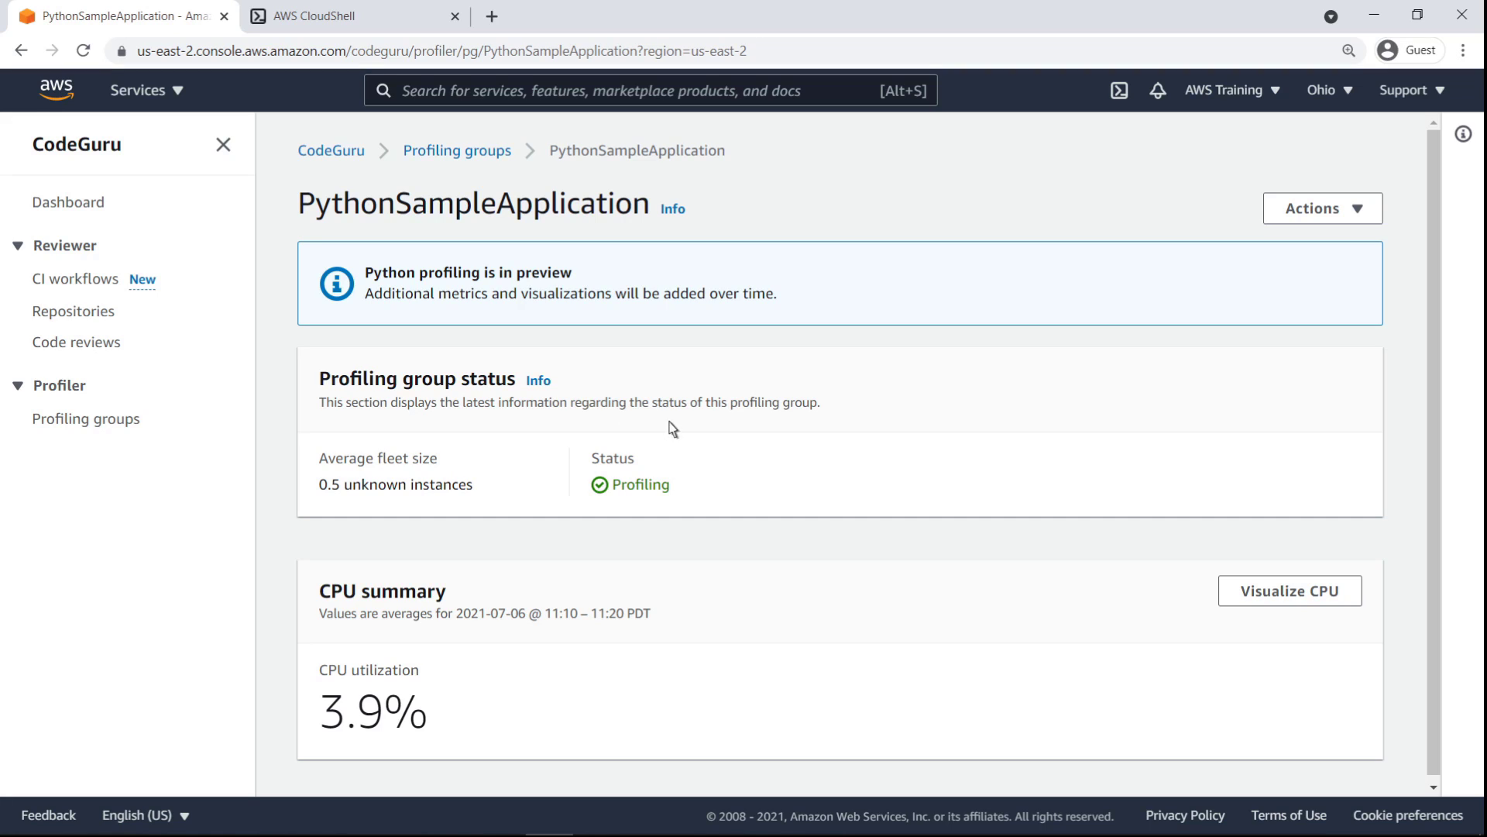
pyautogui.click(1229, 593)
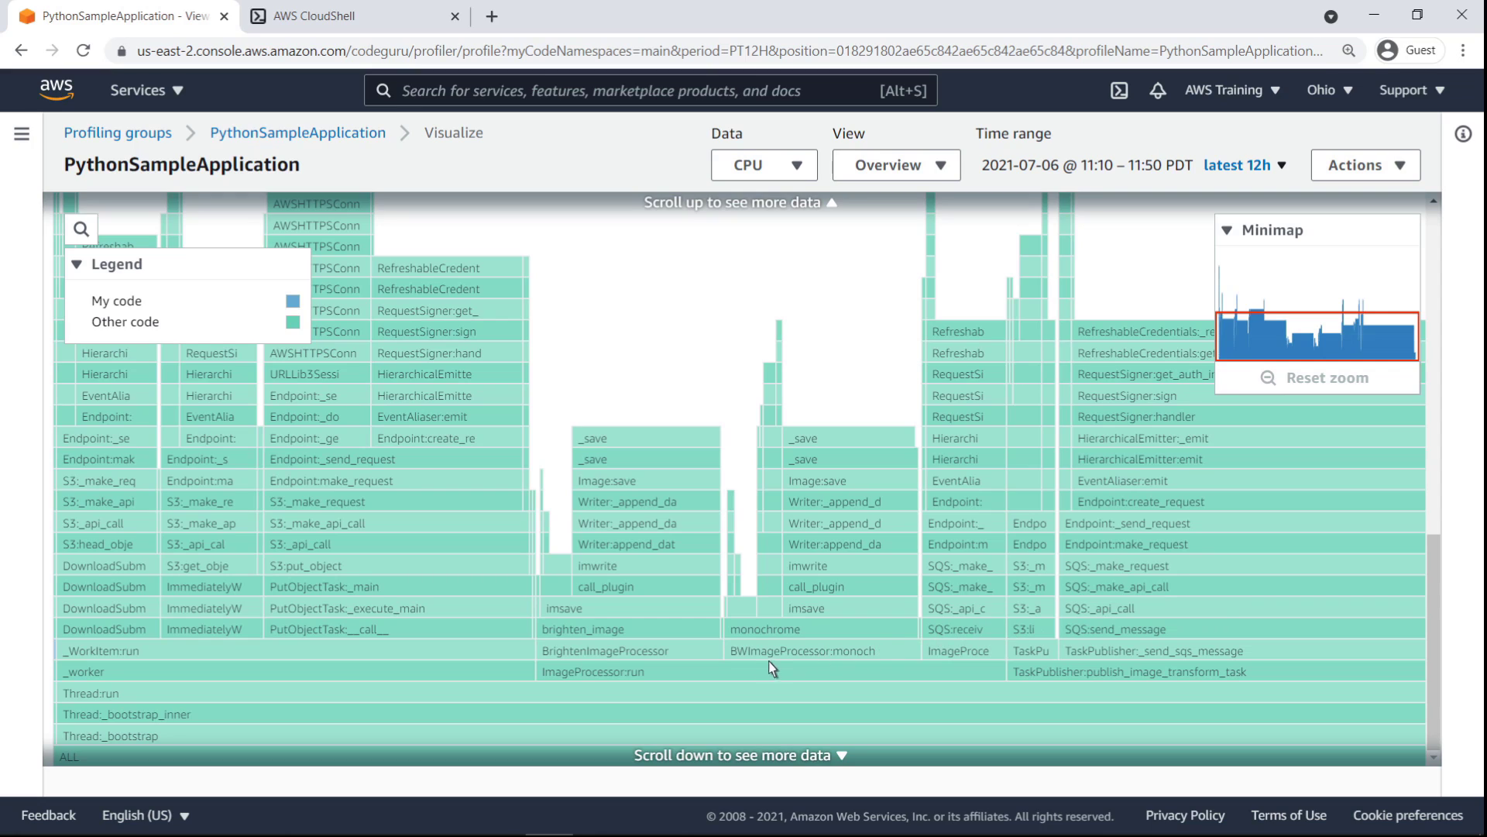
pyautogui.moveTo(699, 677)
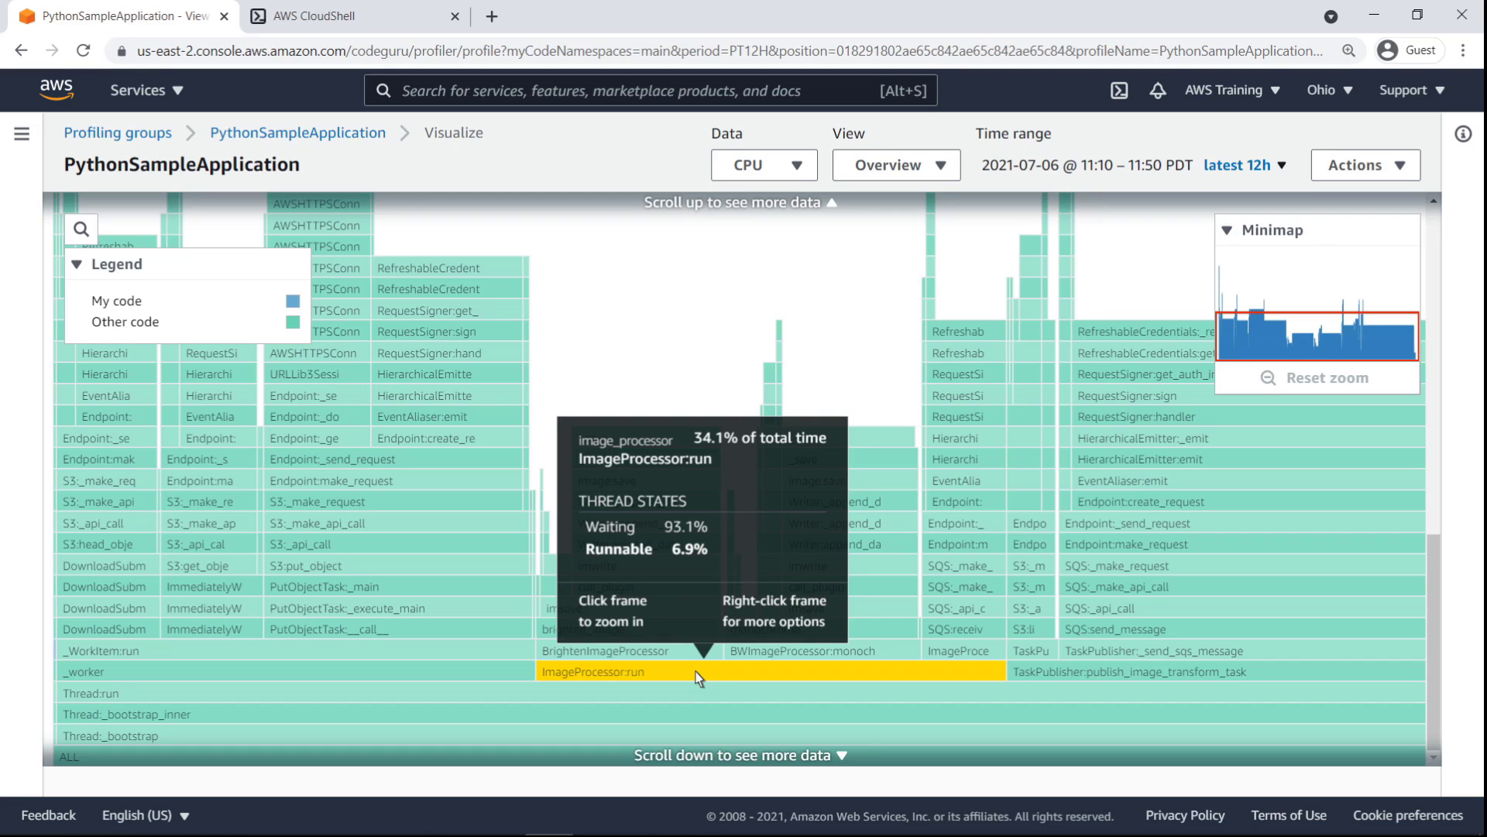
pyautogui.click(699, 678)
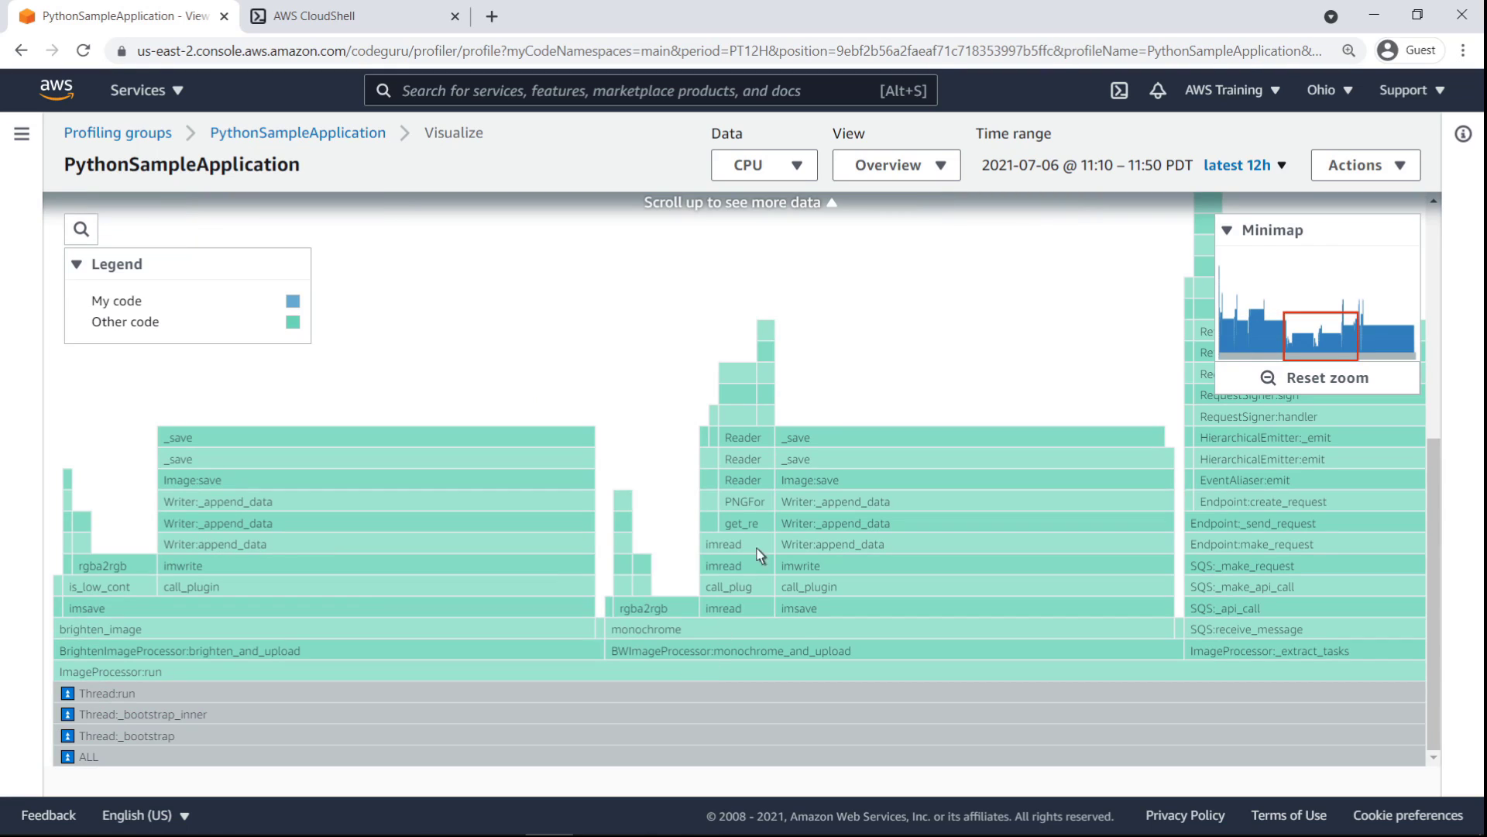
# Switch the CPU visualization from the Overview to the Hotspots view
pyautogui.click(942, 166)
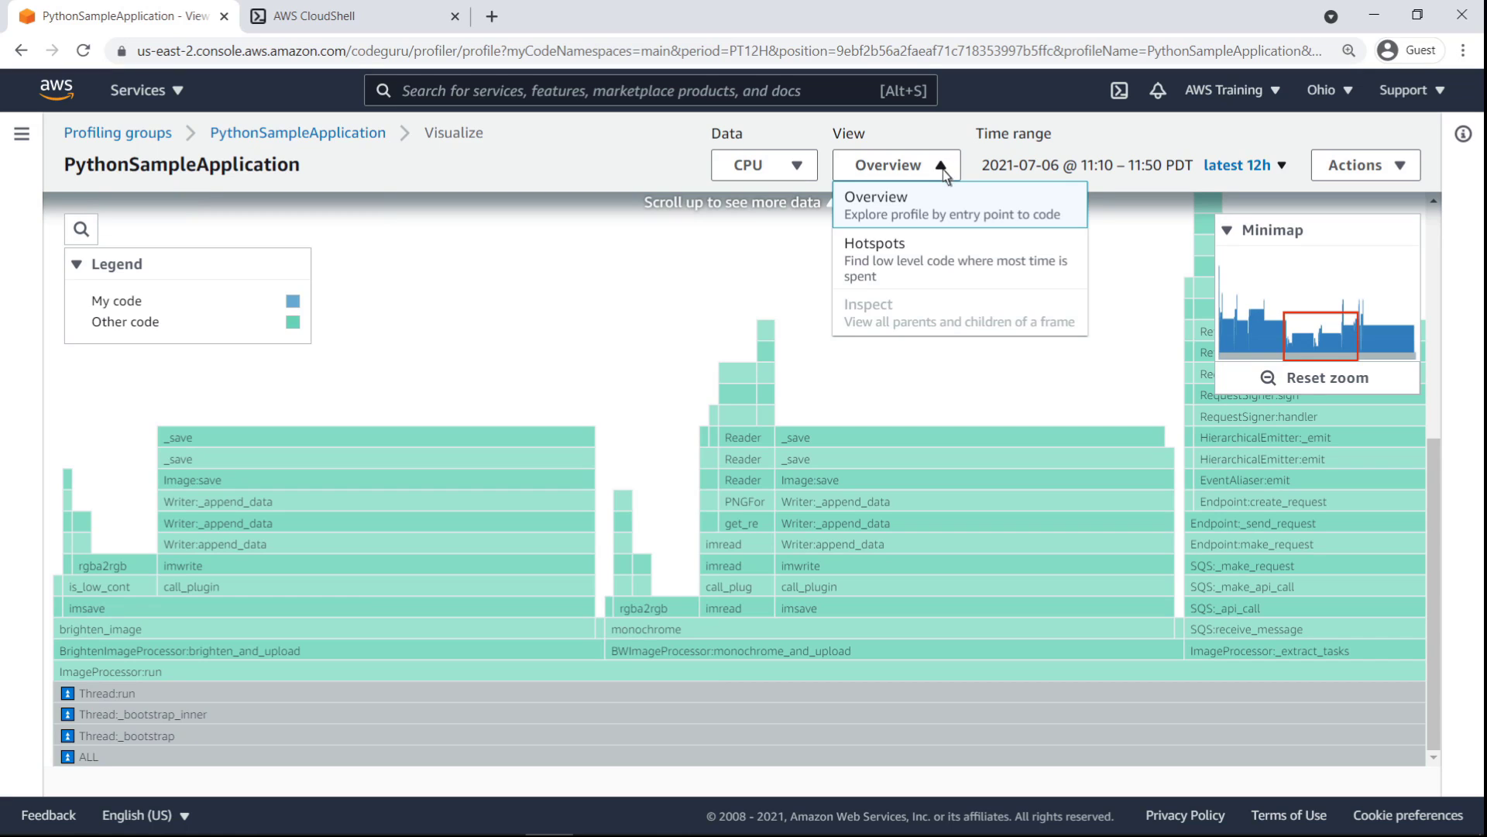
pyautogui.click(903, 249)
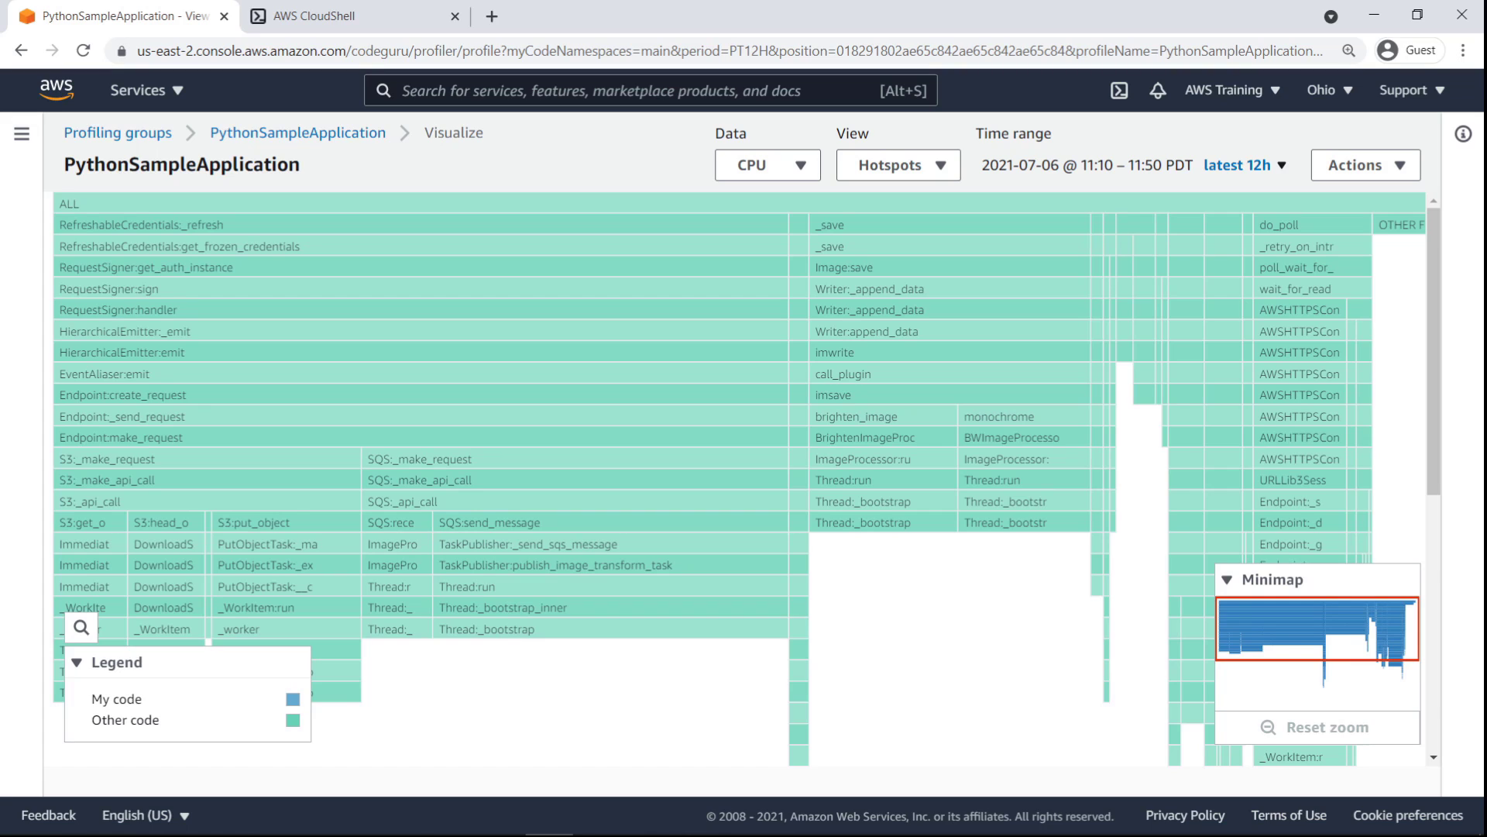
# Switch the PythonSampleApplication visualization from CPU to Latency data and change its view from Hotspots to Overview
pyautogui.click(801, 166)
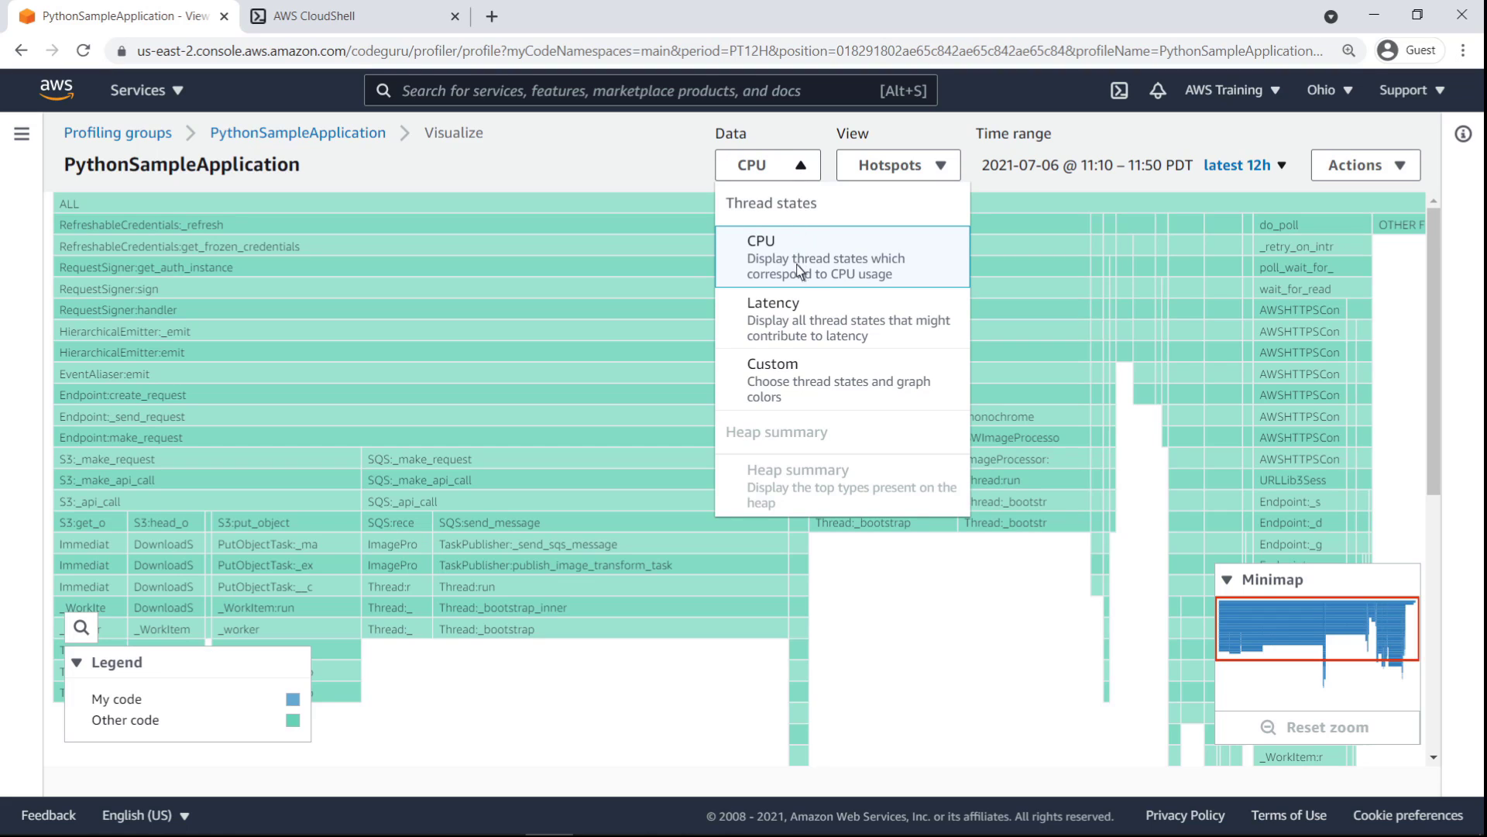
pyautogui.click(799, 315)
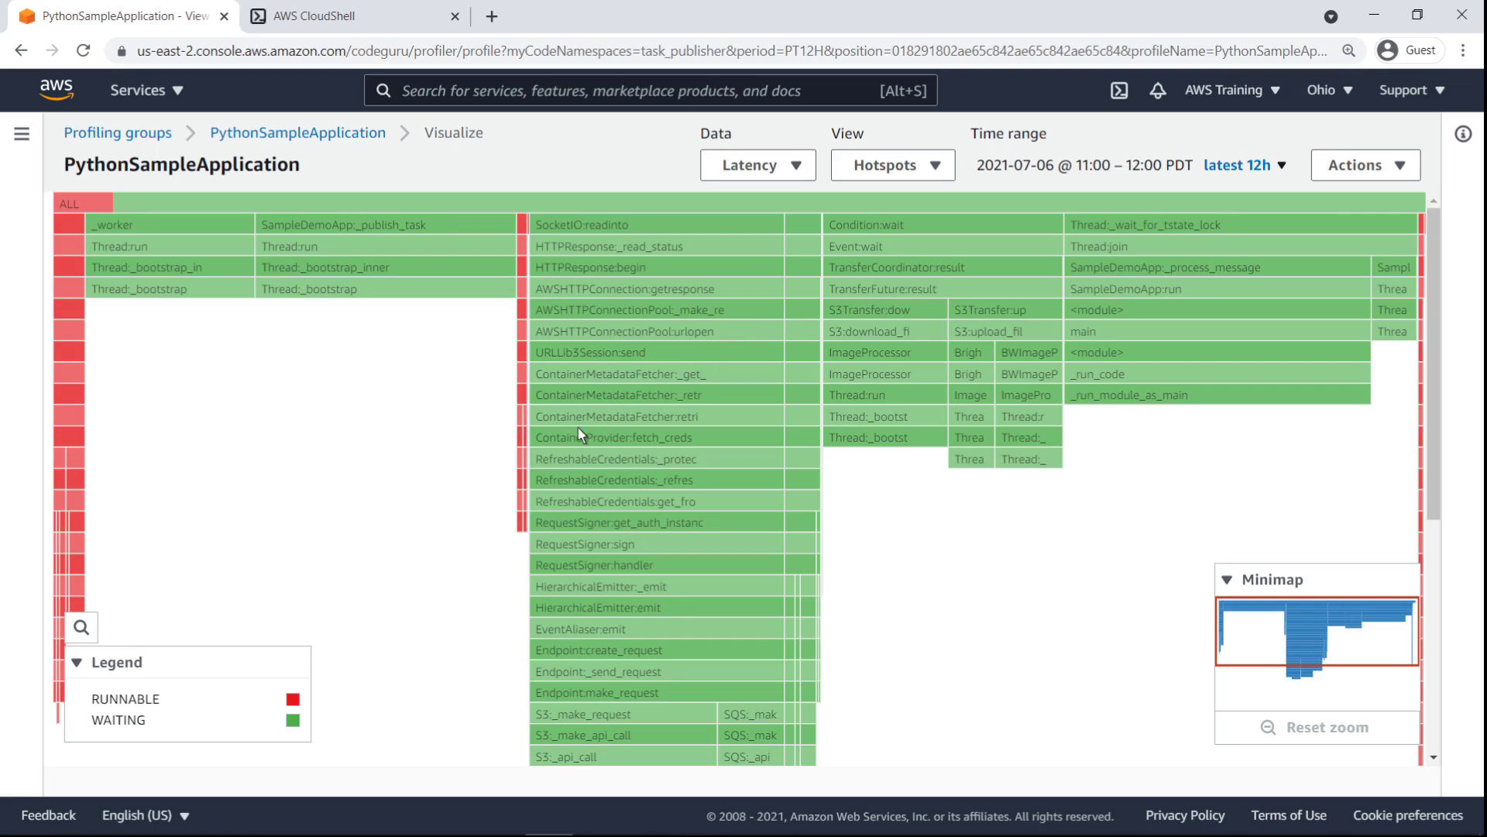
pyautogui.moveTo(519, 460)
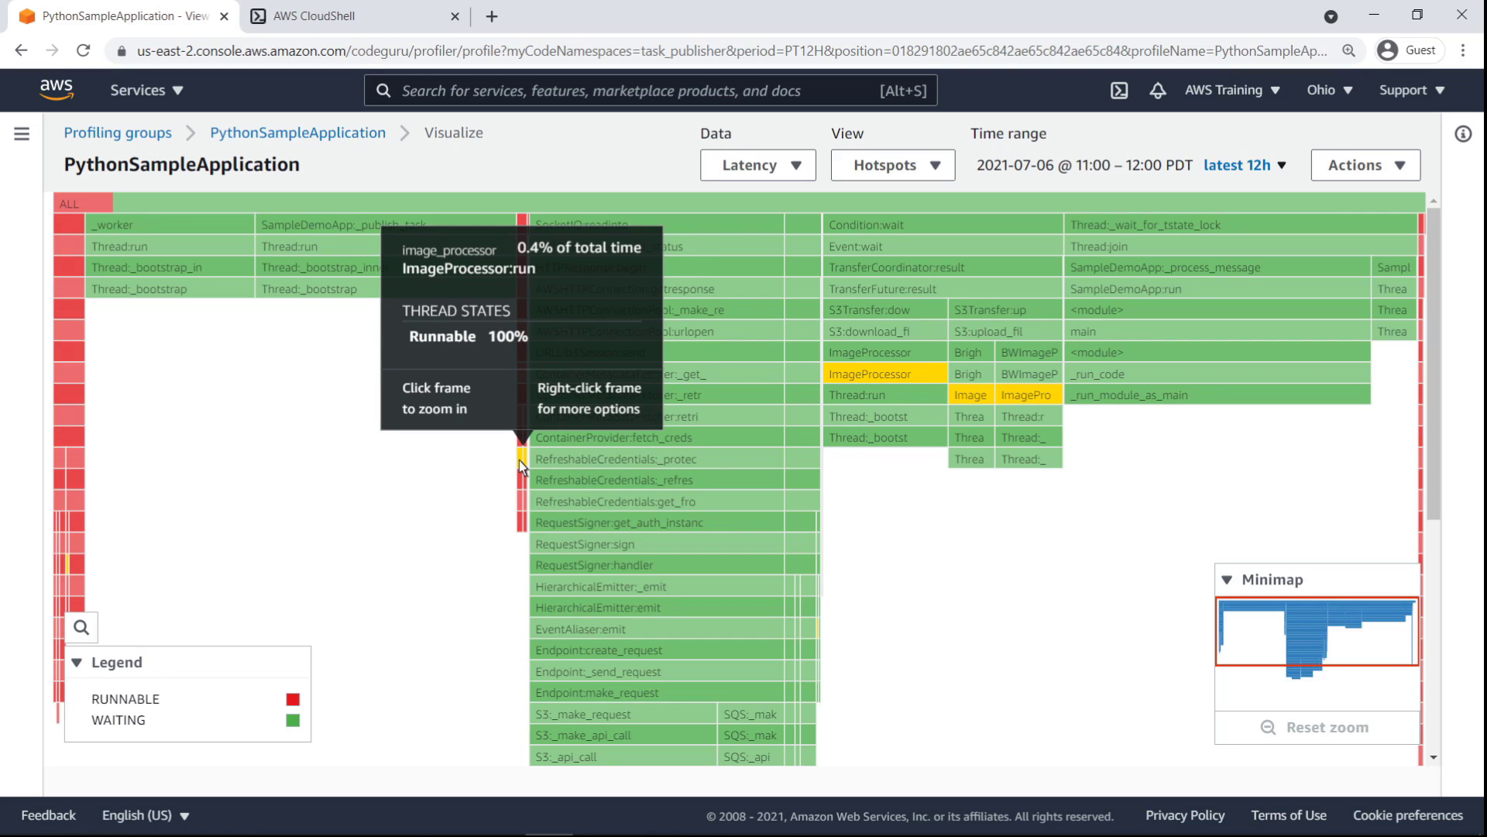
pyautogui.moveTo(982, 398)
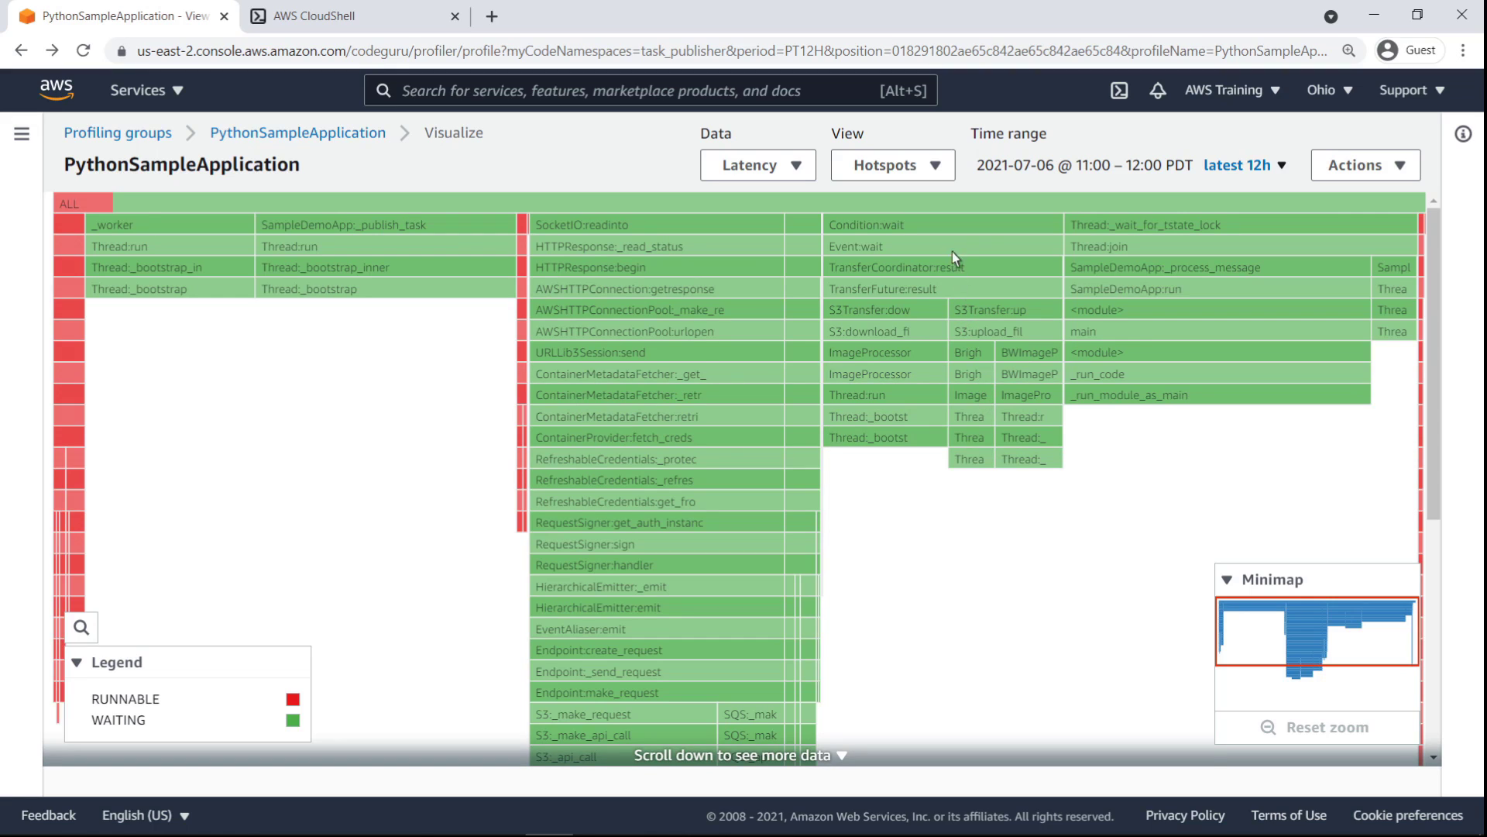
pyautogui.click(937, 174)
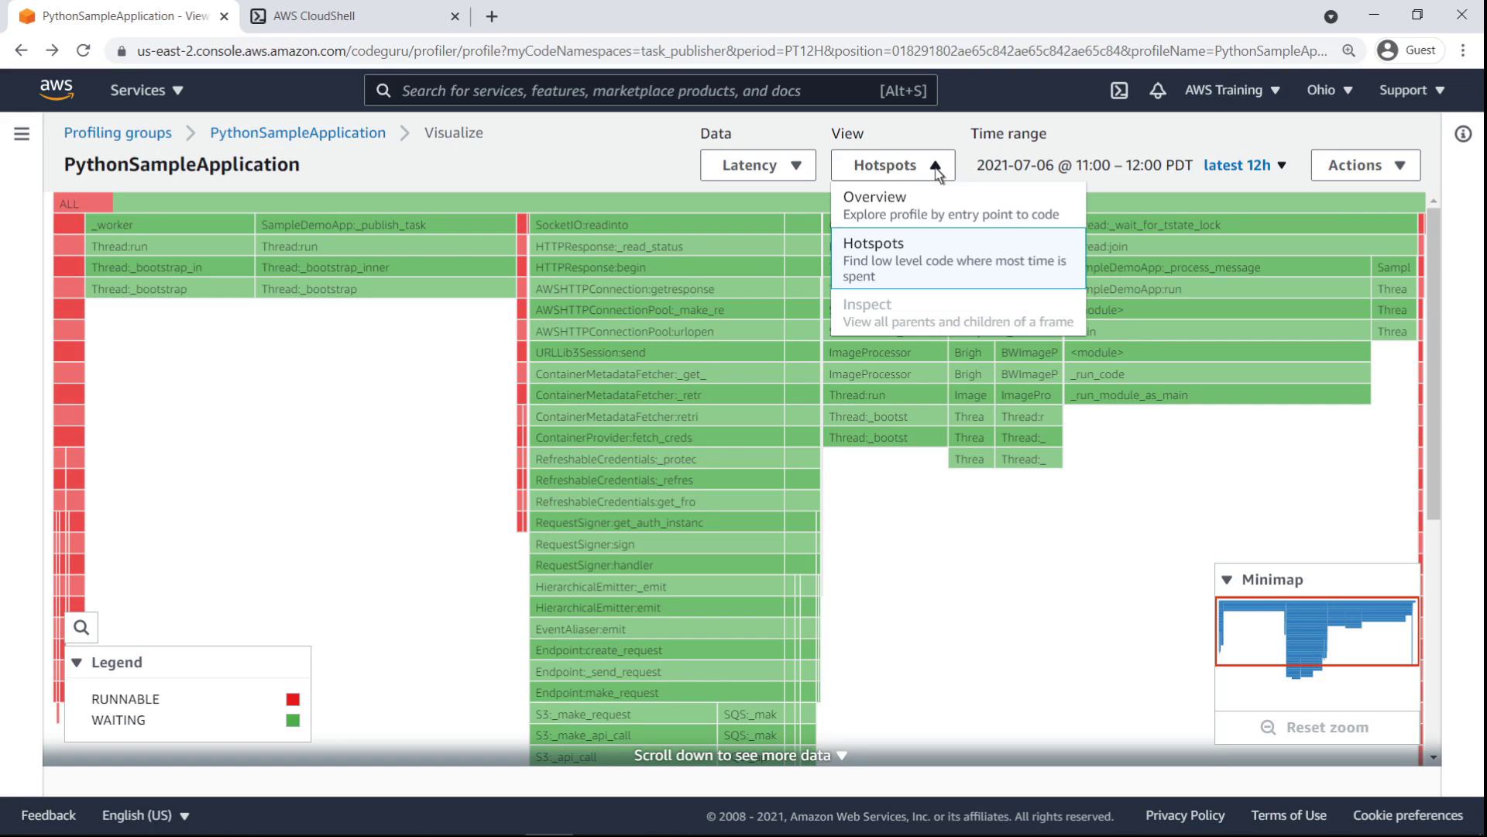
pyautogui.click(911, 204)
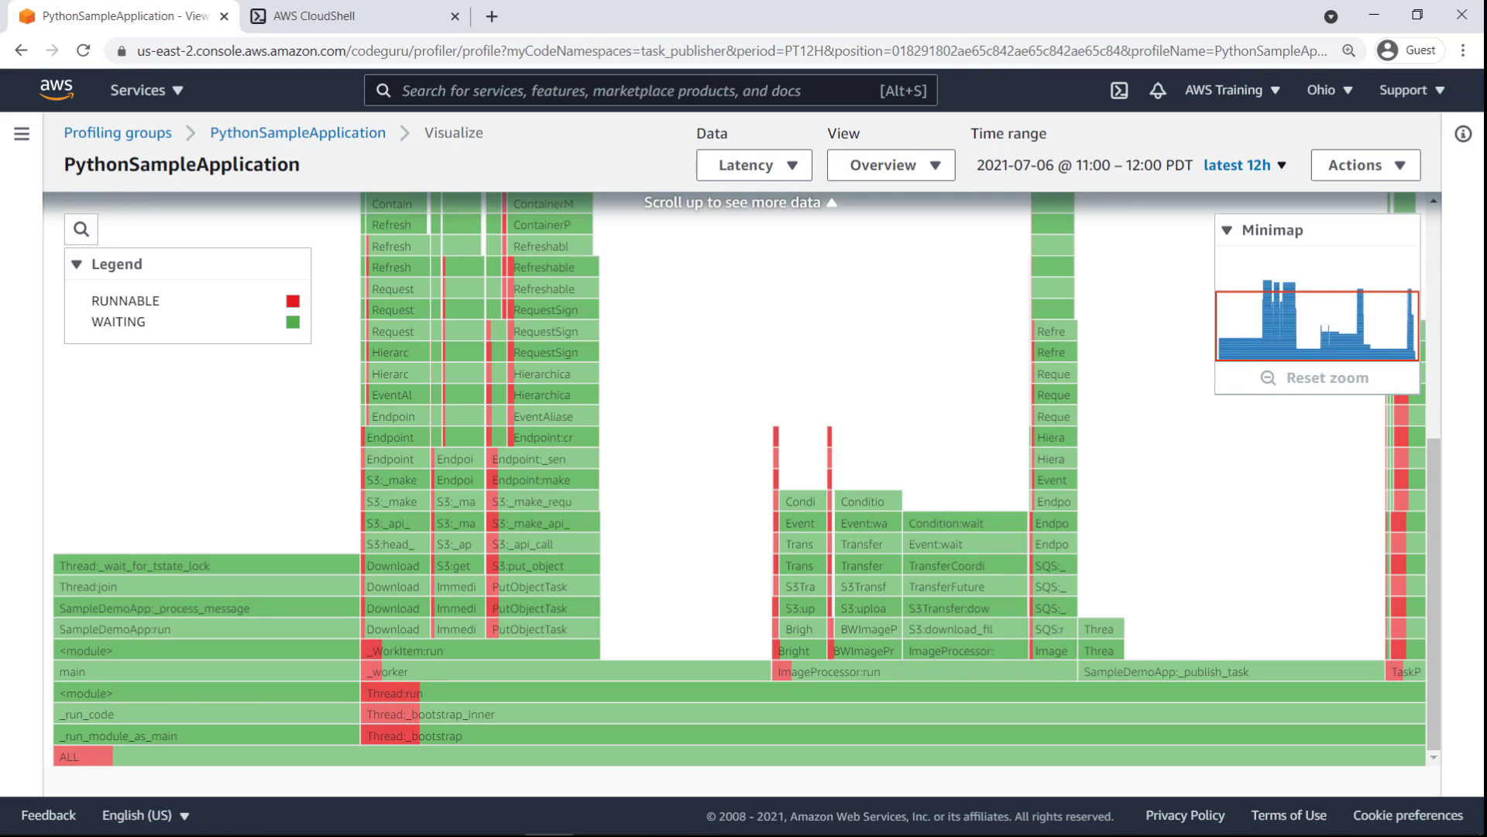